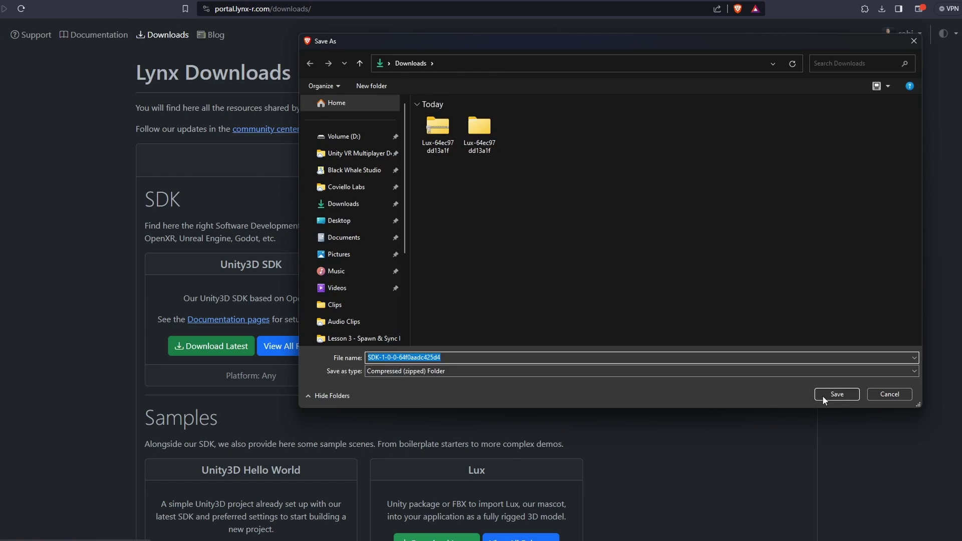
- Save the Lynx Unity3D SDK zip into the Downloads folder
click(828, 394)
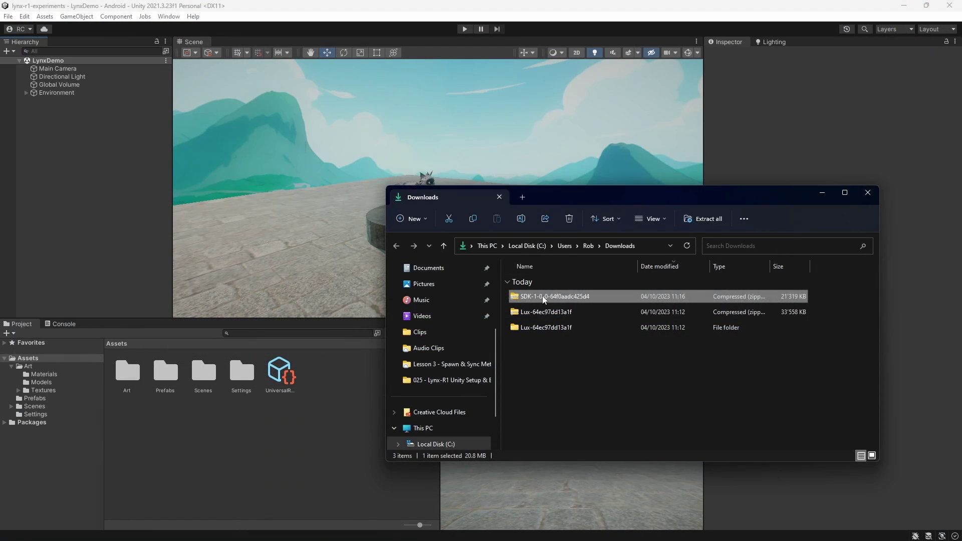
- Extract the SDK zip into its suggested folder and open the extracted folder
right_click(543, 296)
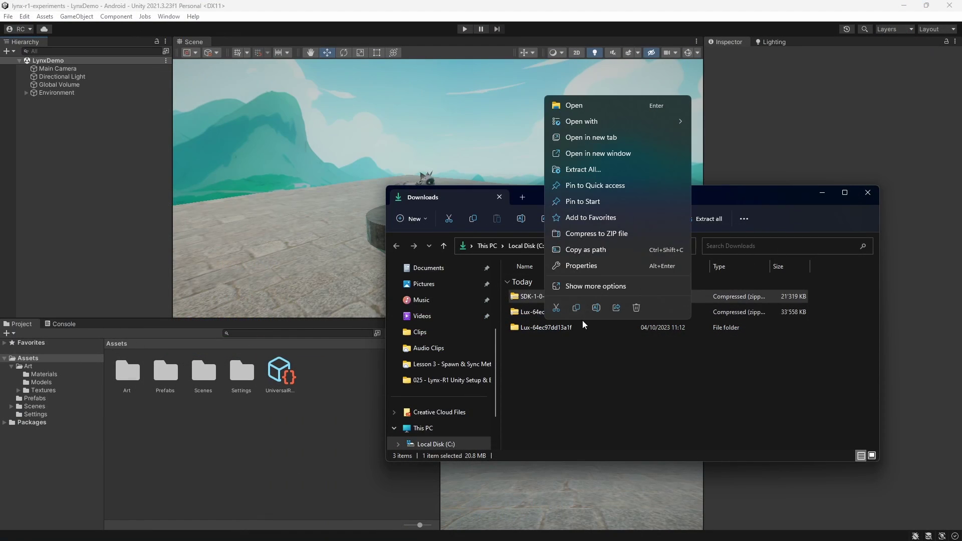
click(581, 170)
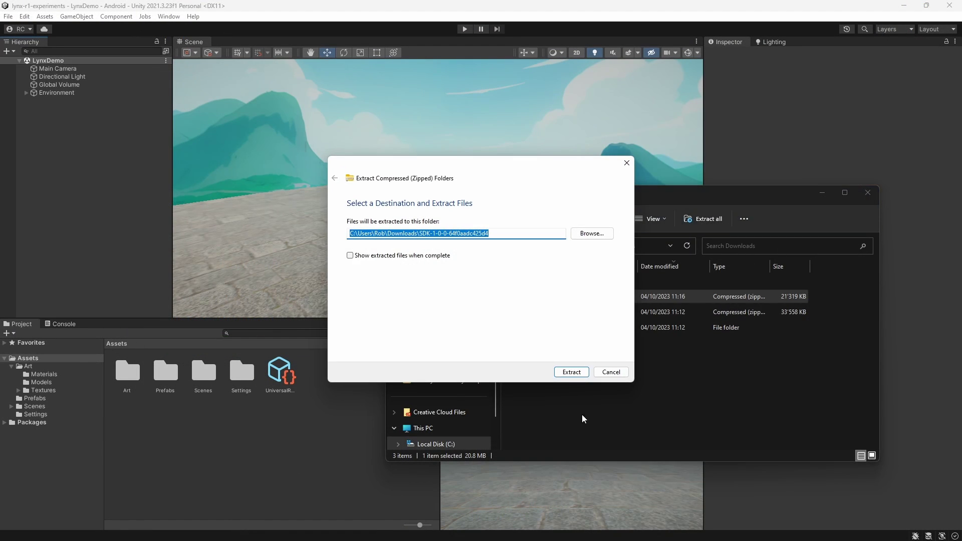
click(565, 374)
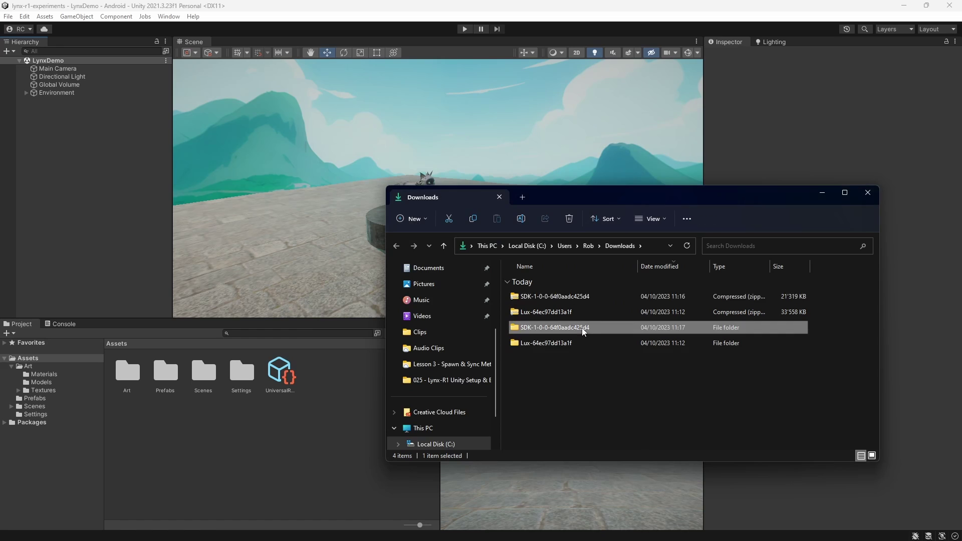
double_click(584, 328)
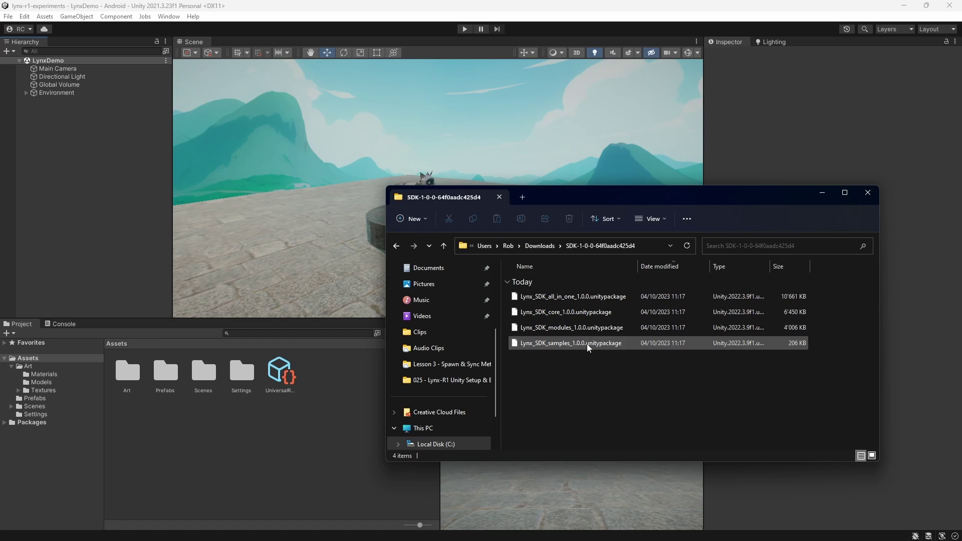
- Review the four Lynx packages and drag Lynx_SDK_all_in_one_1.0.0.unitypackage into Unity
click(635, 294)
click(629, 308)
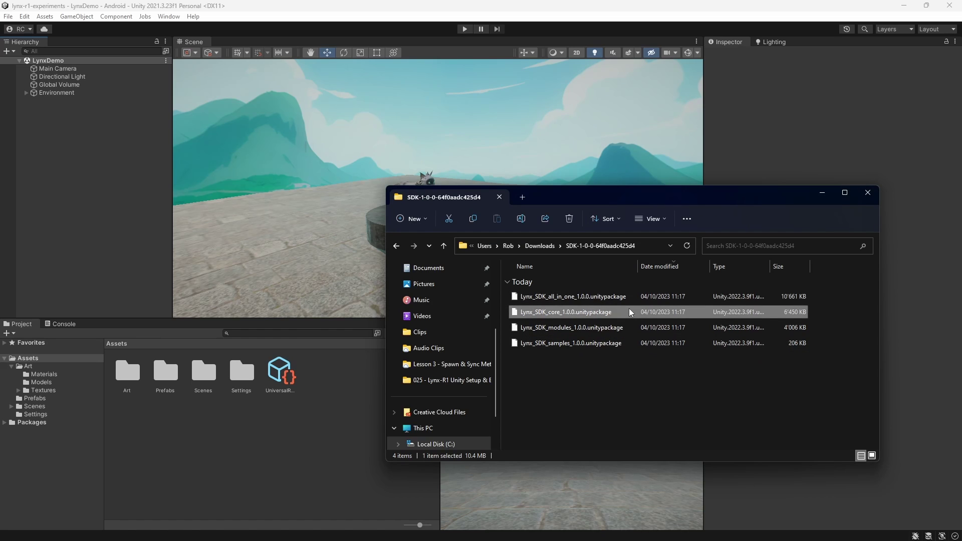
click(630, 327)
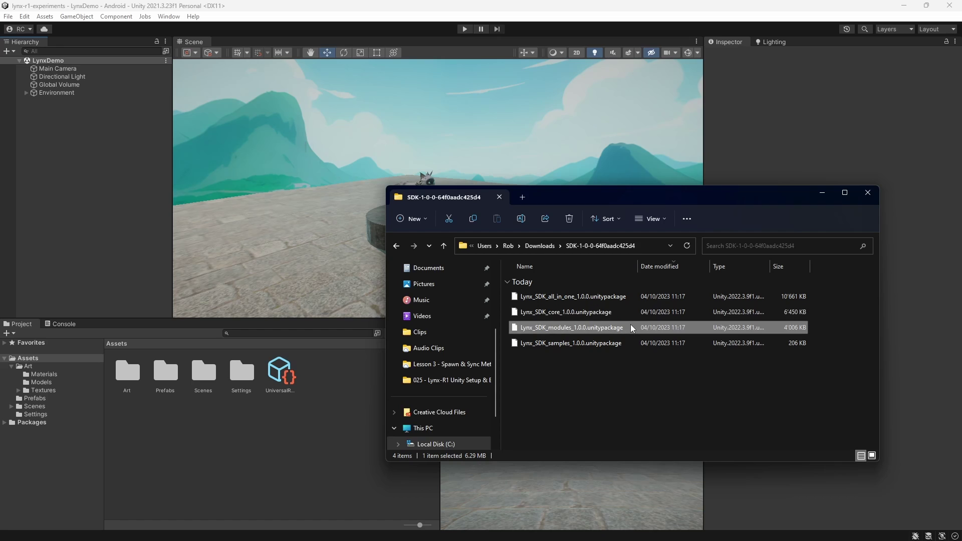
click(631, 340)
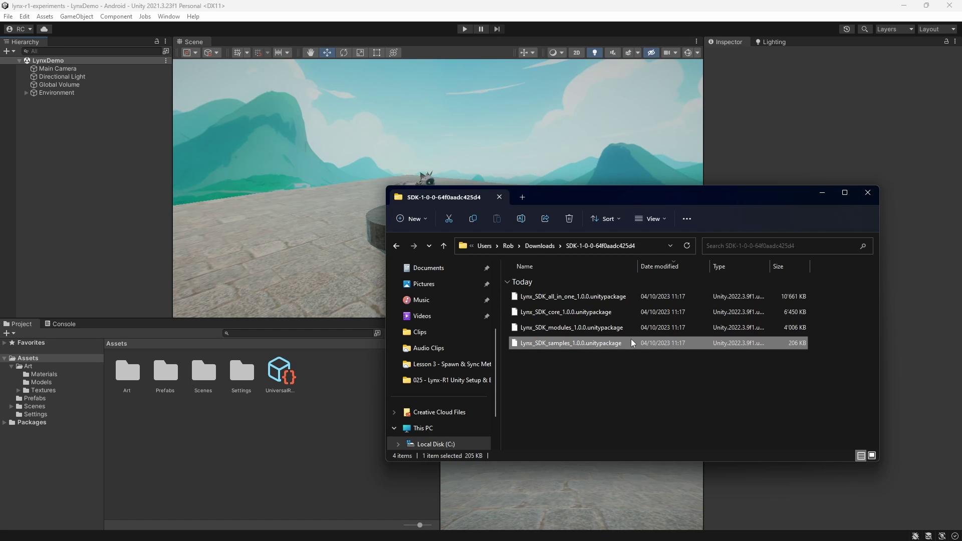
drag(636, 296, 175, 521)
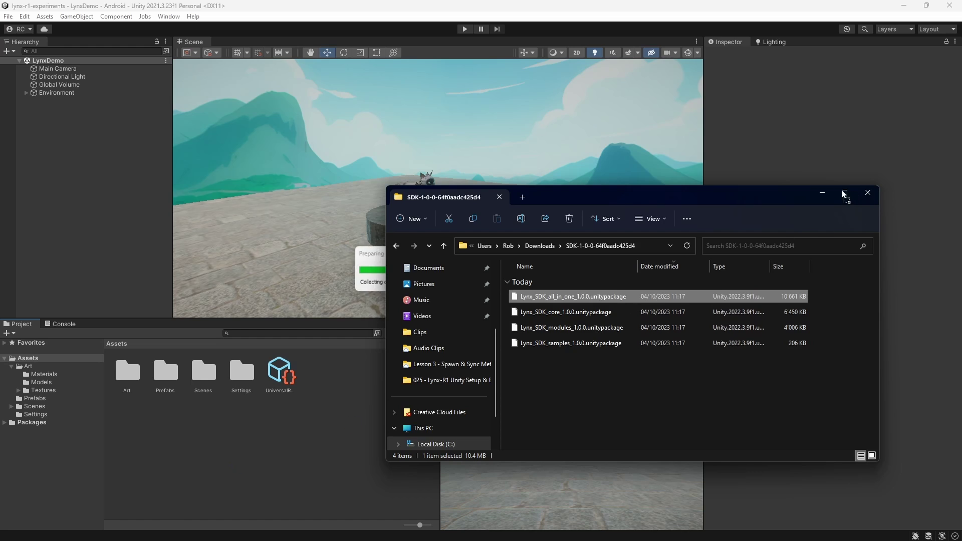
- Collapse the AudioVolume, Interfaces, OpenXR, Themes and Utils folders in the import list
click(824, 193)
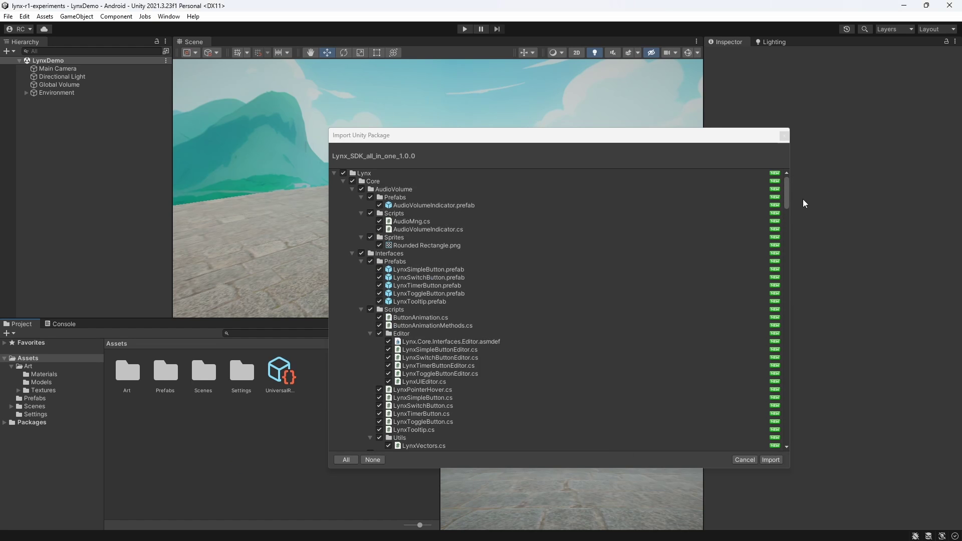
click(353, 189)
click(351, 197)
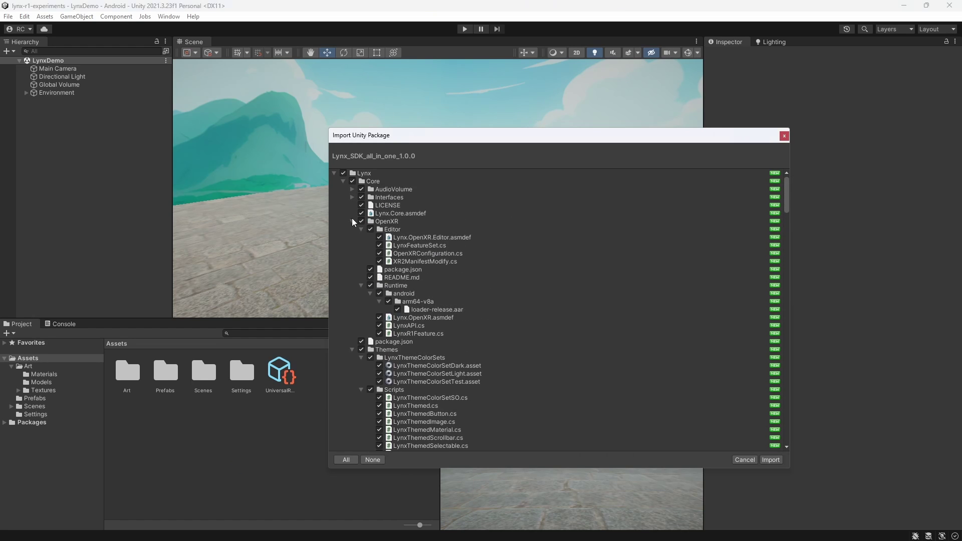
click(352, 221)
click(352, 237)
click(352, 245)
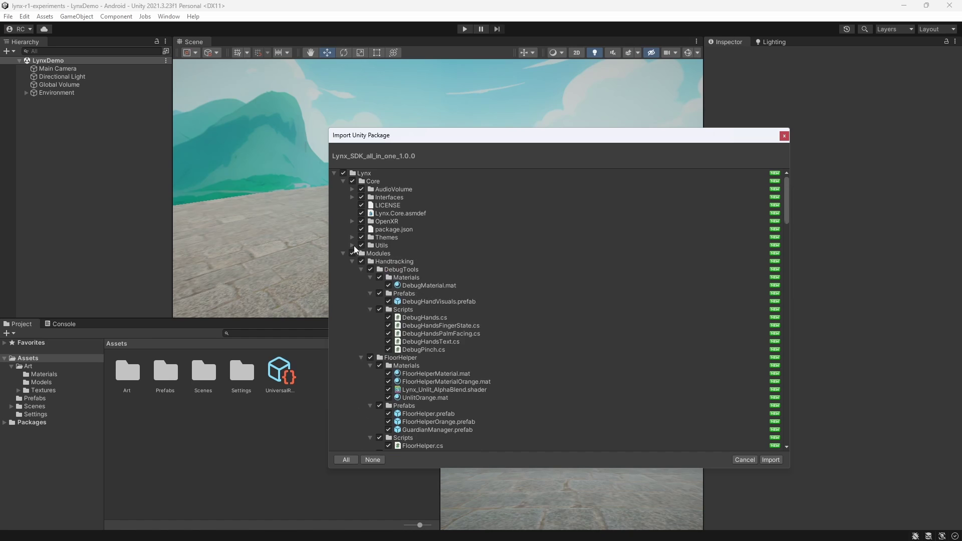
- Collapse the module, sample, Core, Modules and Samples folders, then import the whole package
click(352, 261)
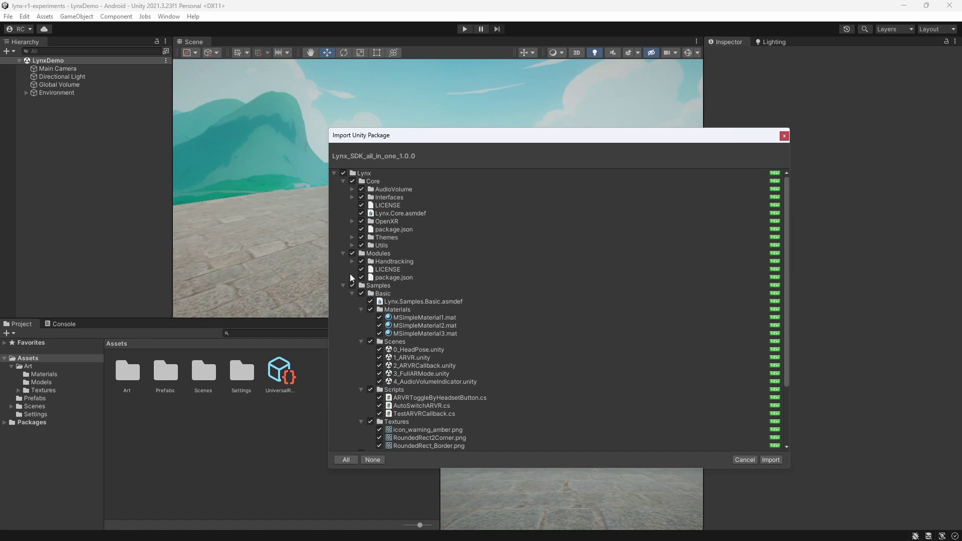
click(351, 293)
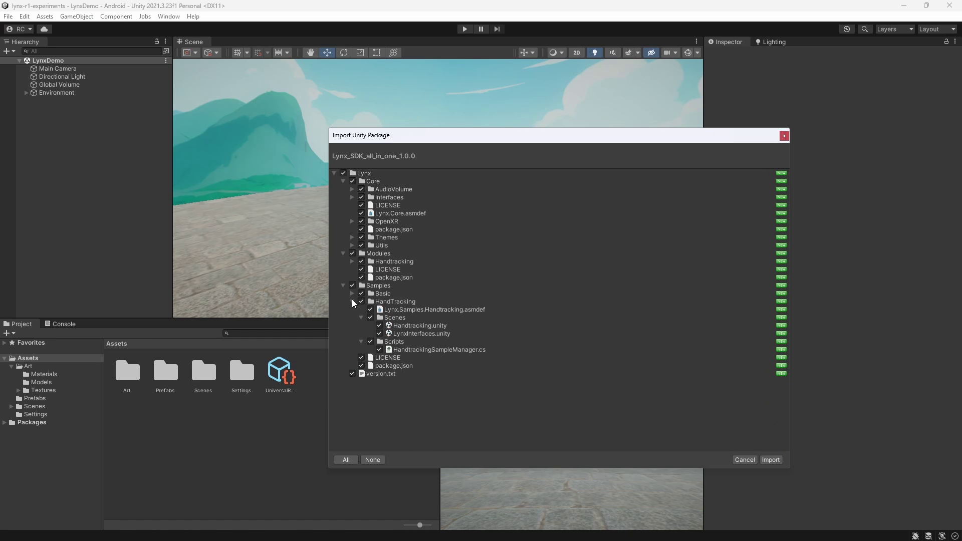
click(352, 301)
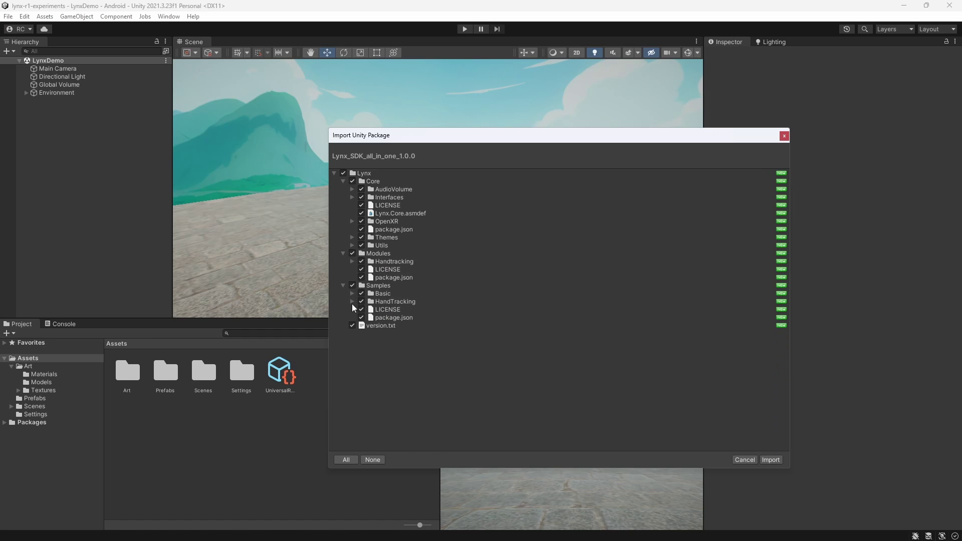
click(343, 180)
click(343, 189)
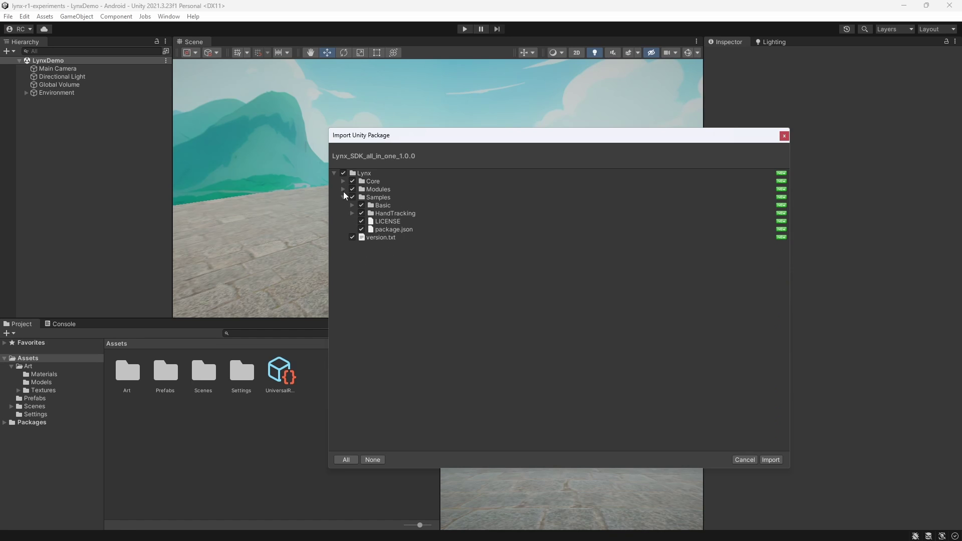
click(343, 198)
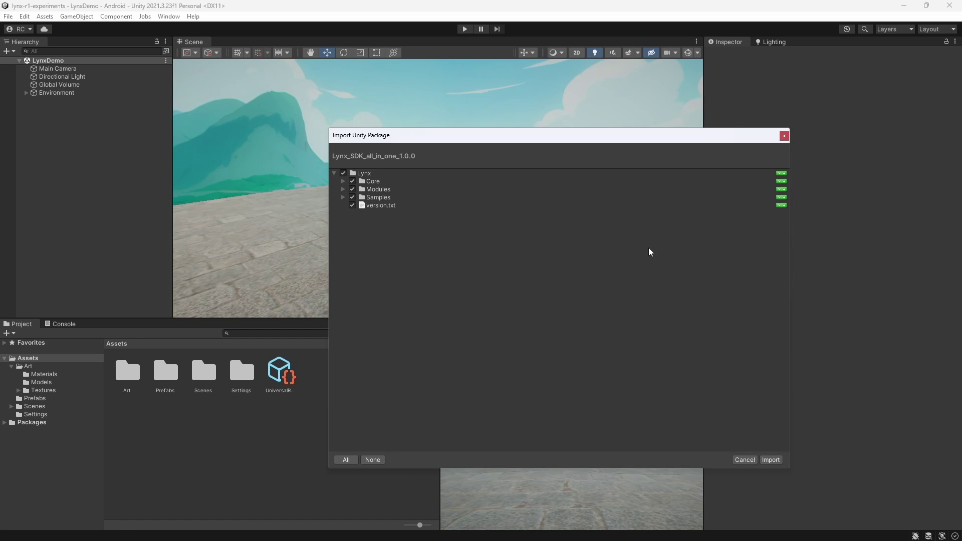
click(771, 460)
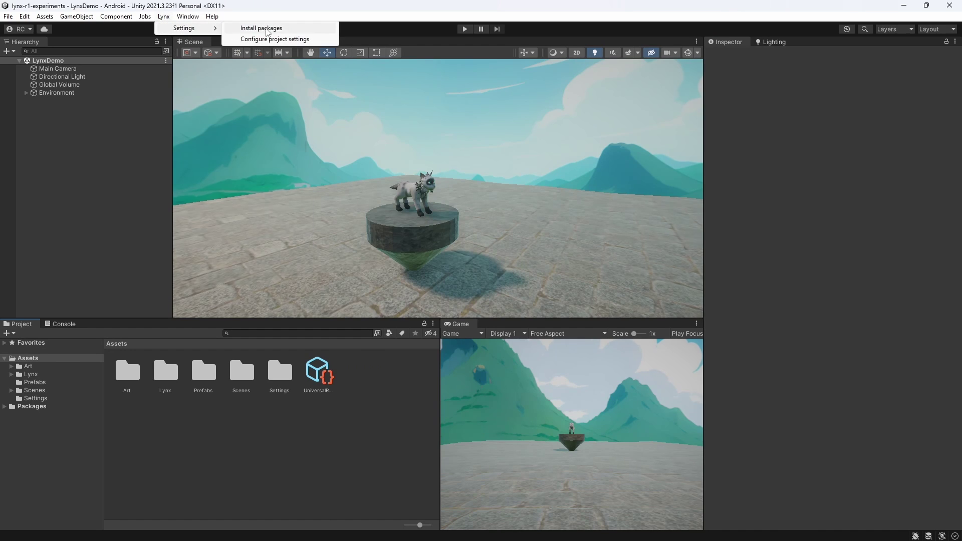
- Install OpenXR, XR Hands, XR Interaction Toolkit and Ultraleap packages, then clear the Console log
click(267, 29)
drag(221, 82, 354, 94)
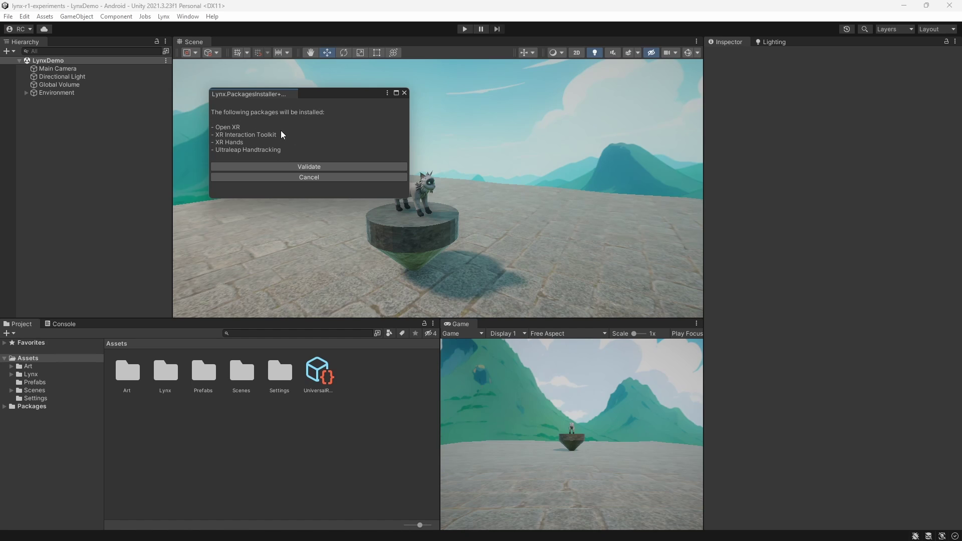
click(318, 166)
click(69, 325)
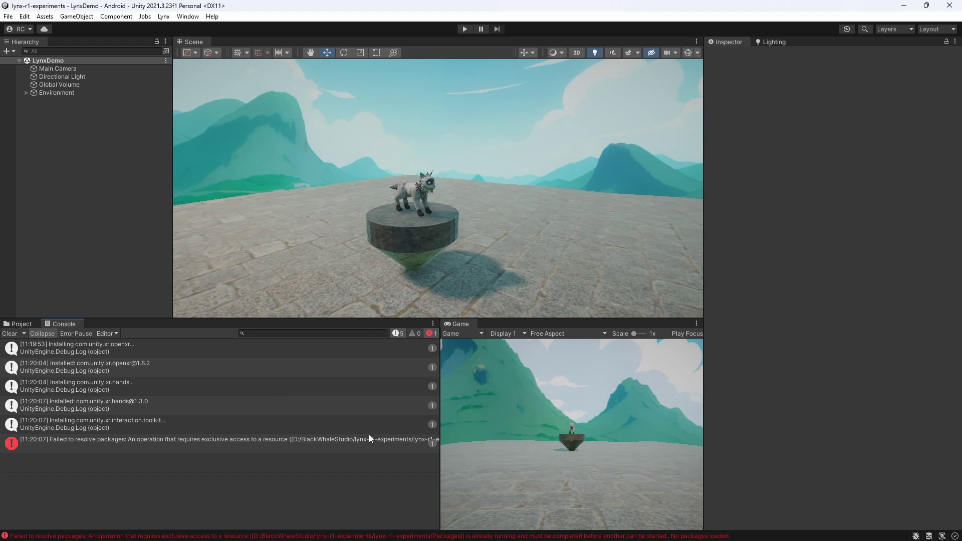
click(136, 437)
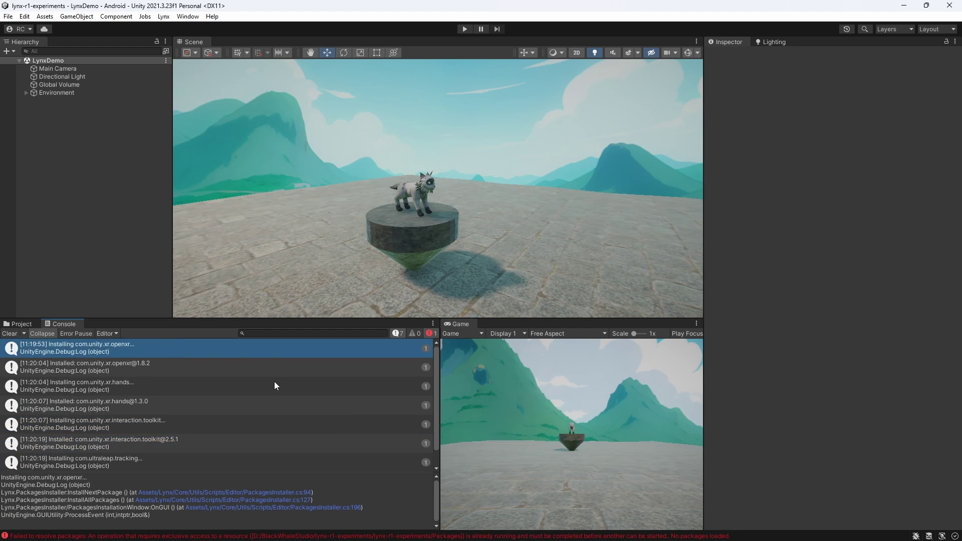
click(9, 333)
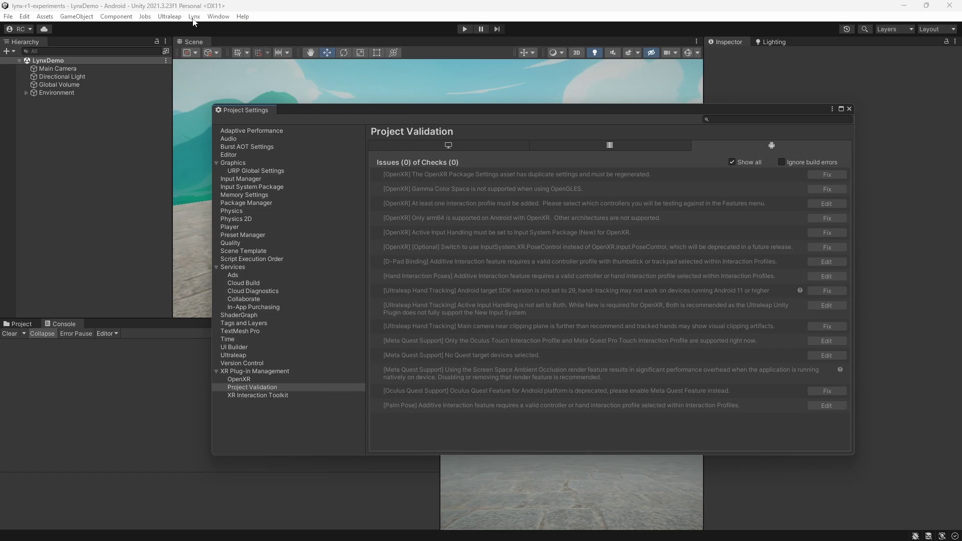
click(194, 17)
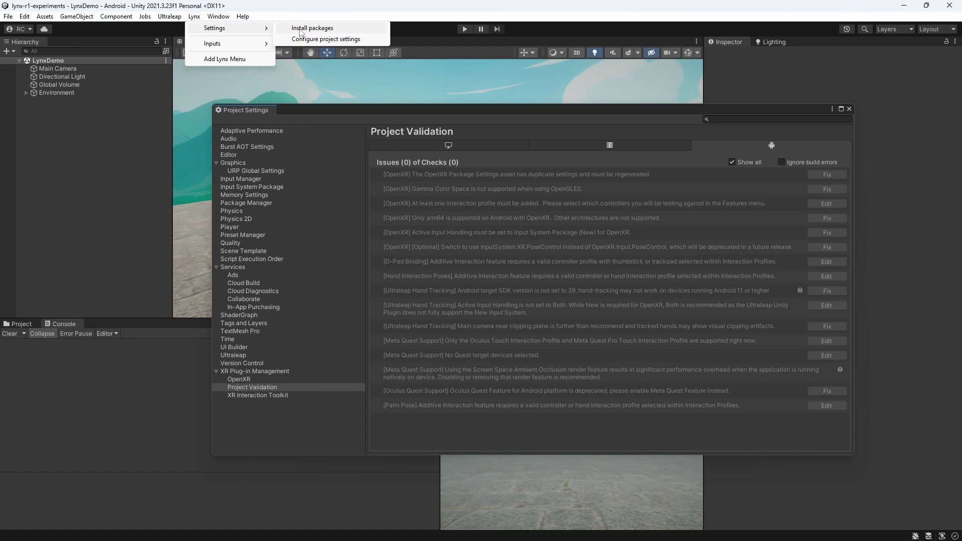
- Run the Lynx project configuration for Android target, OpenXR and the Lynx feature group
click(324, 40)
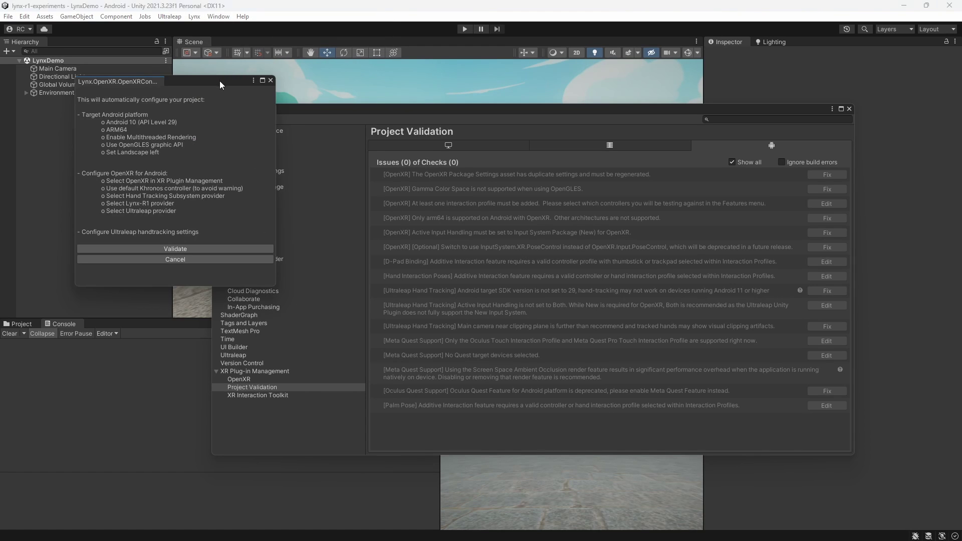
drag(220, 85, 336, 92)
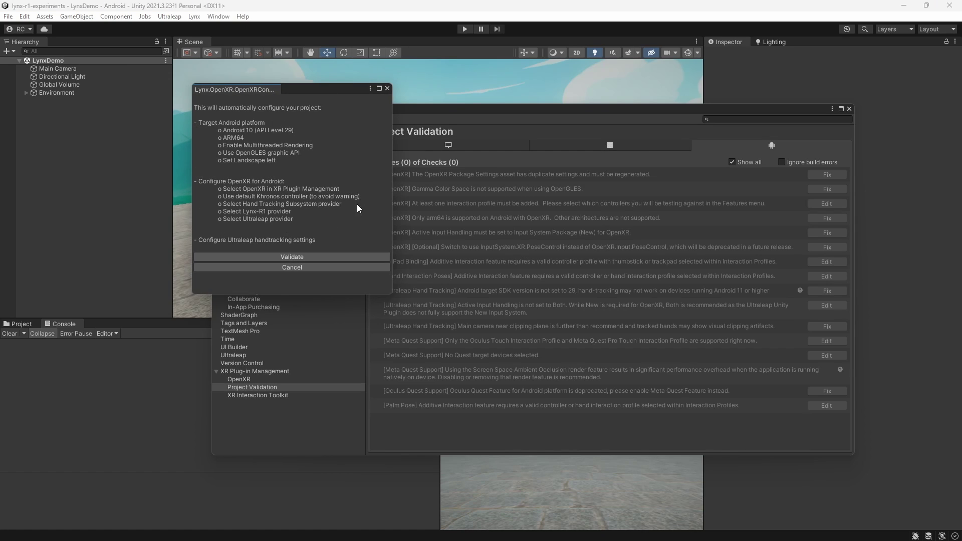
click(316, 256)
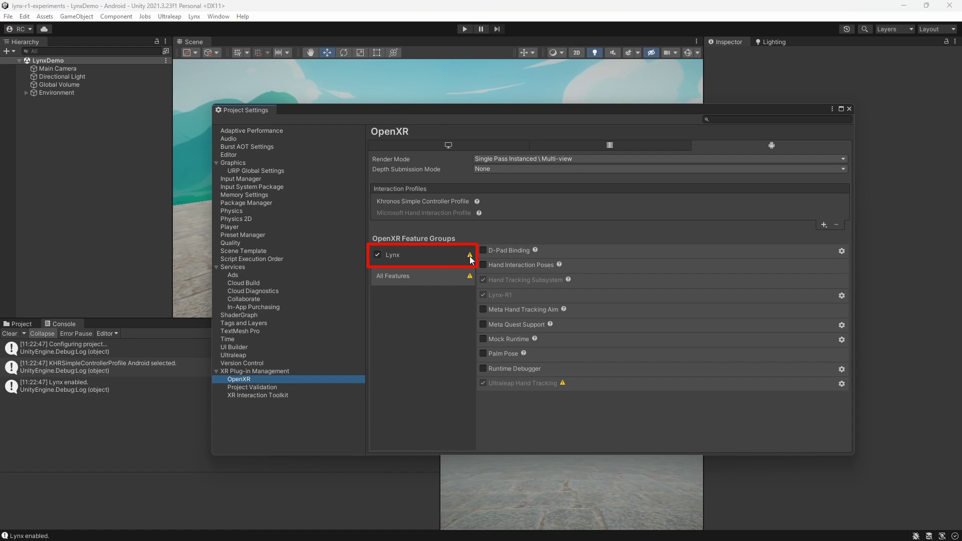
mouse_move(470, 257)
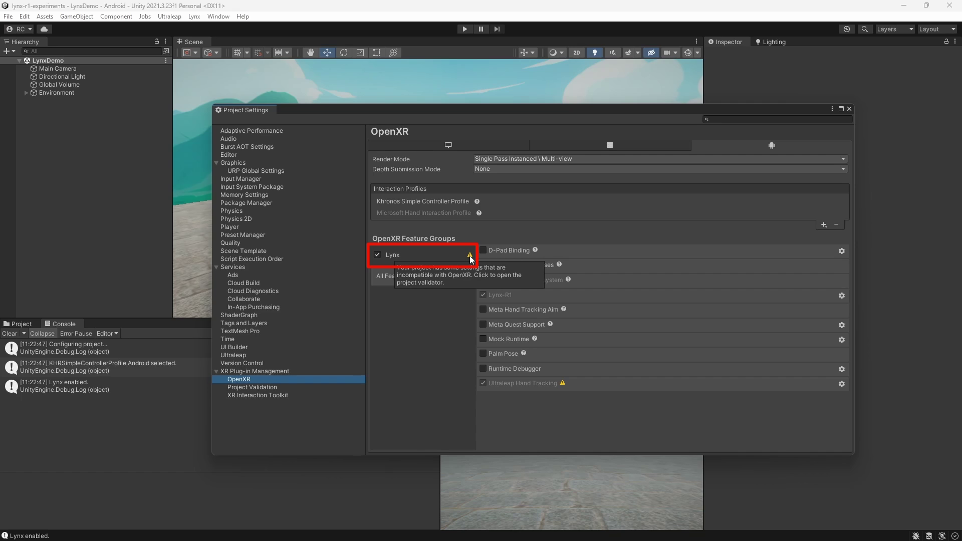
- Review the outstanding OpenXR validation issues, then go to XR Plug-in Management
click(470, 256)
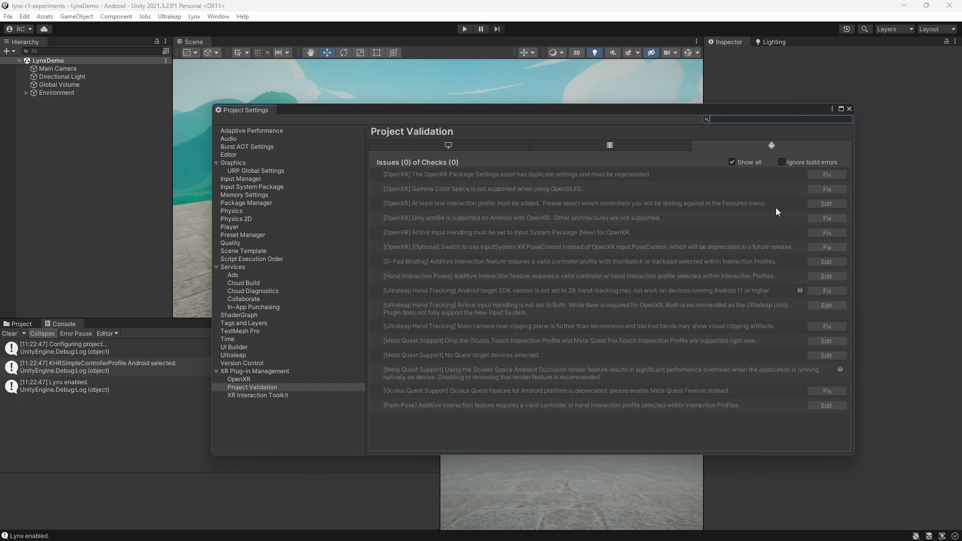
click(733, 159)
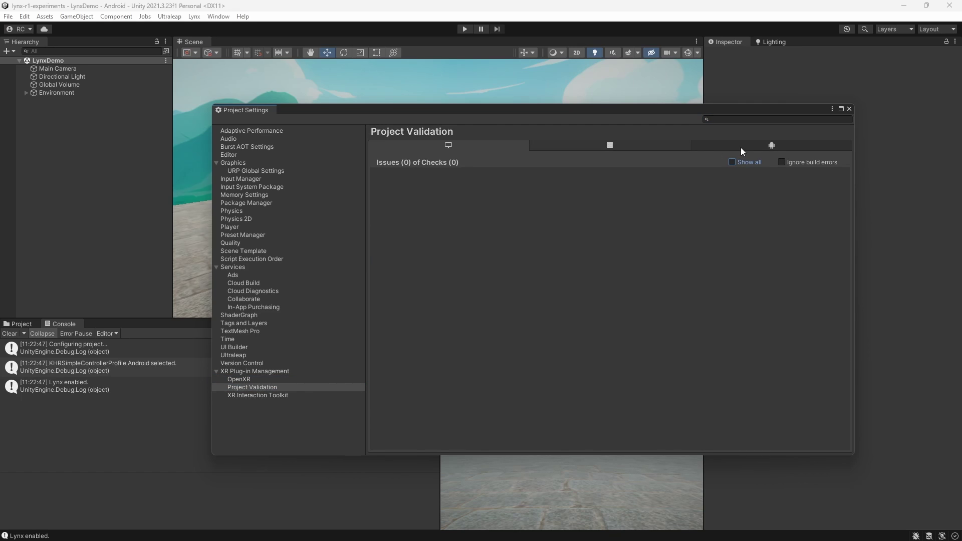
click(280, 379)
click(281, 371)
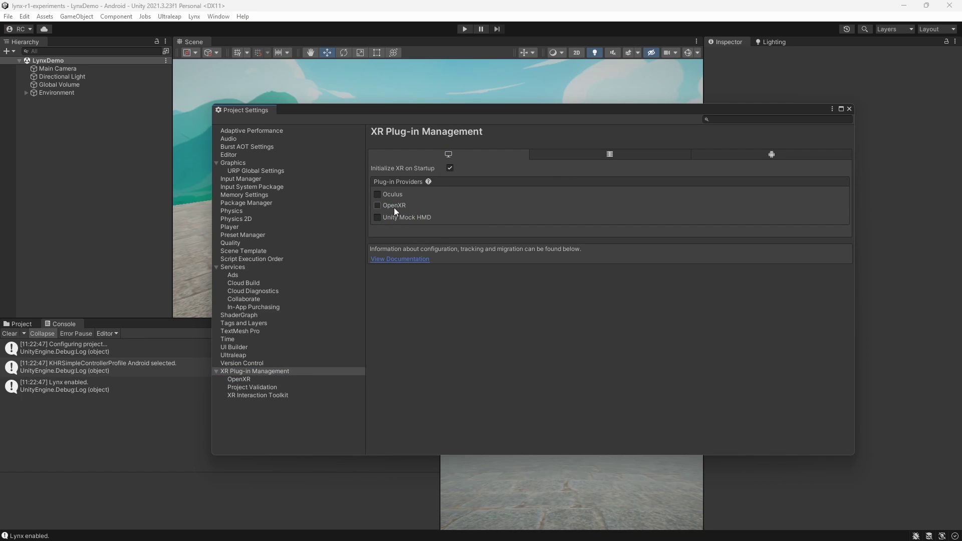
- Enable OpenXR for Android and fix all validation issues, including the PoseControl warning
click(394, 206)
click(419, 219)
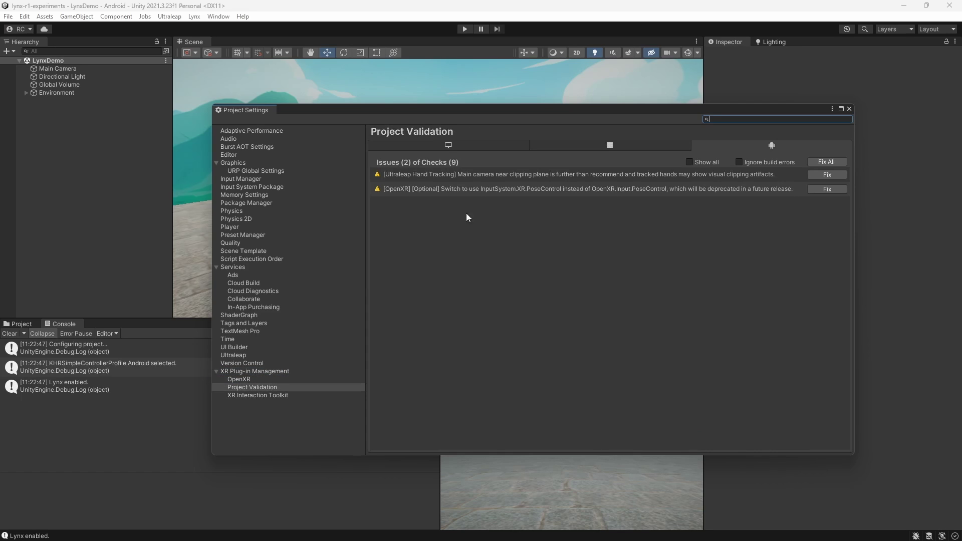
click(825, 161)
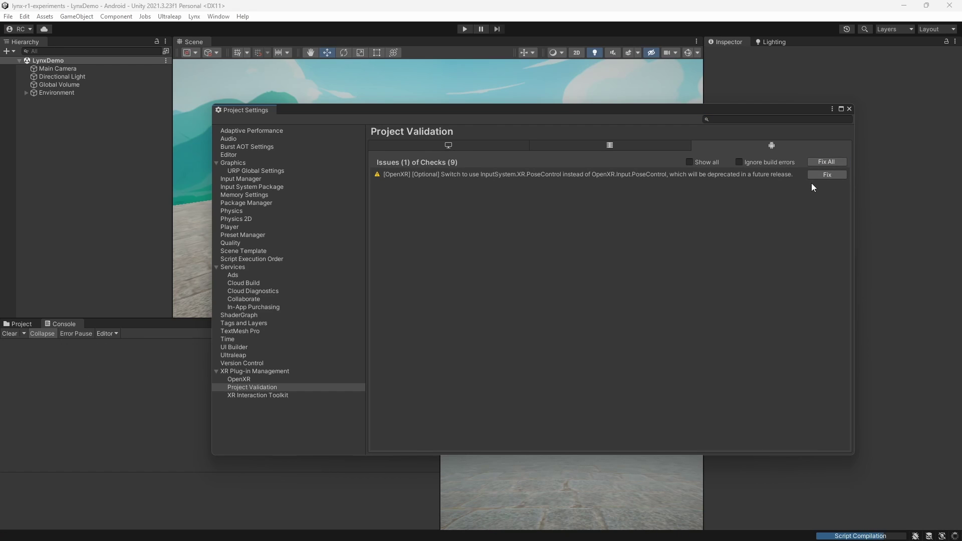
click(827, 173)
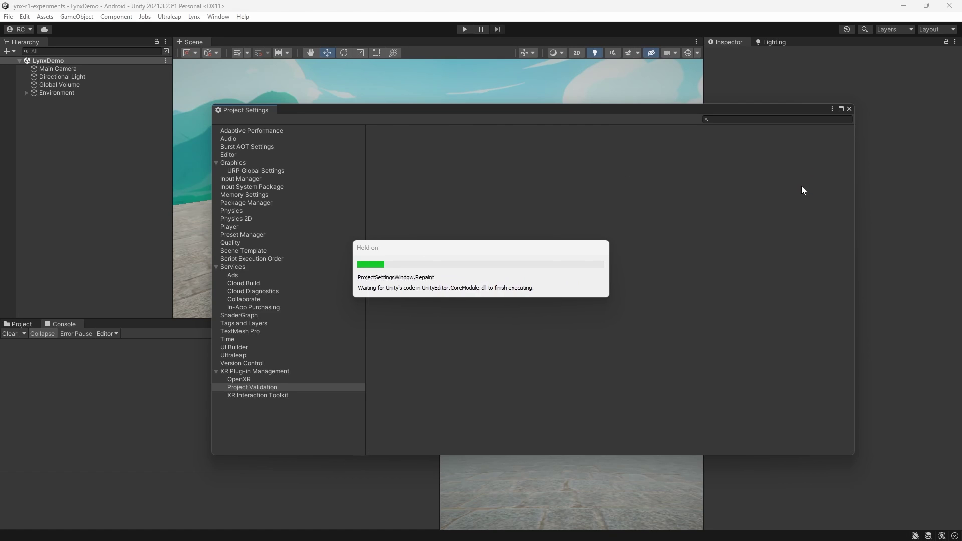
click(301, 378)
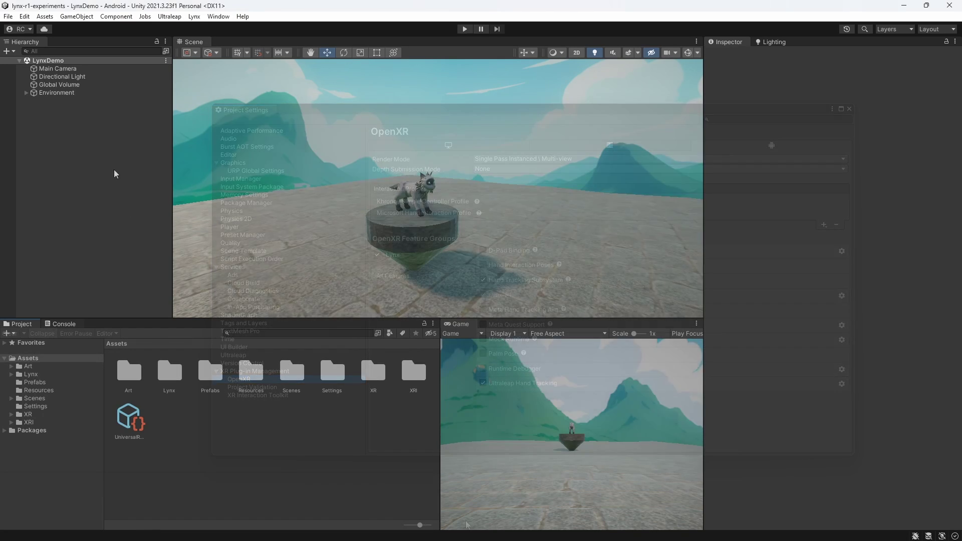
- Replace Main Camera with an XR Origin (VR) rig whose Tracking Origin Mode is Floor
click(86, 70)
key(Delete)
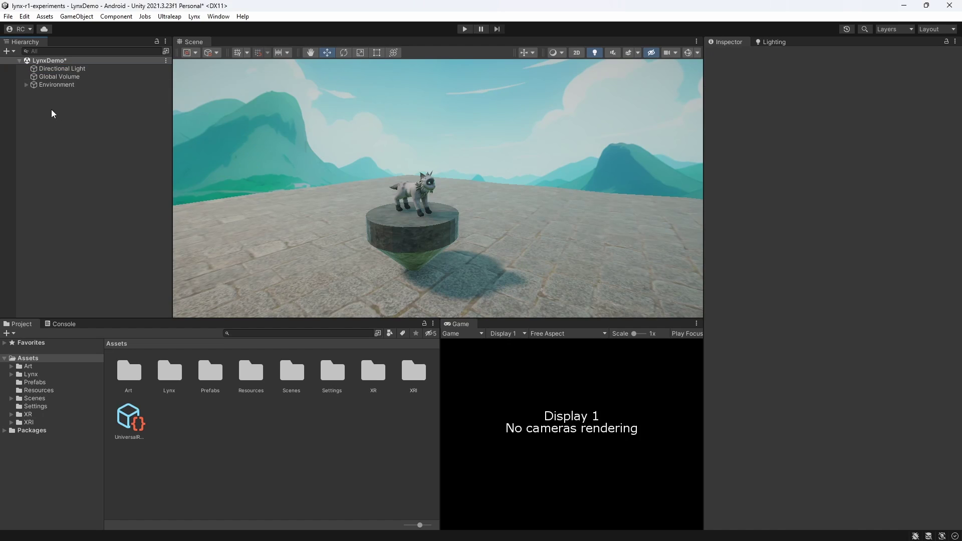
right_click(51, 110)
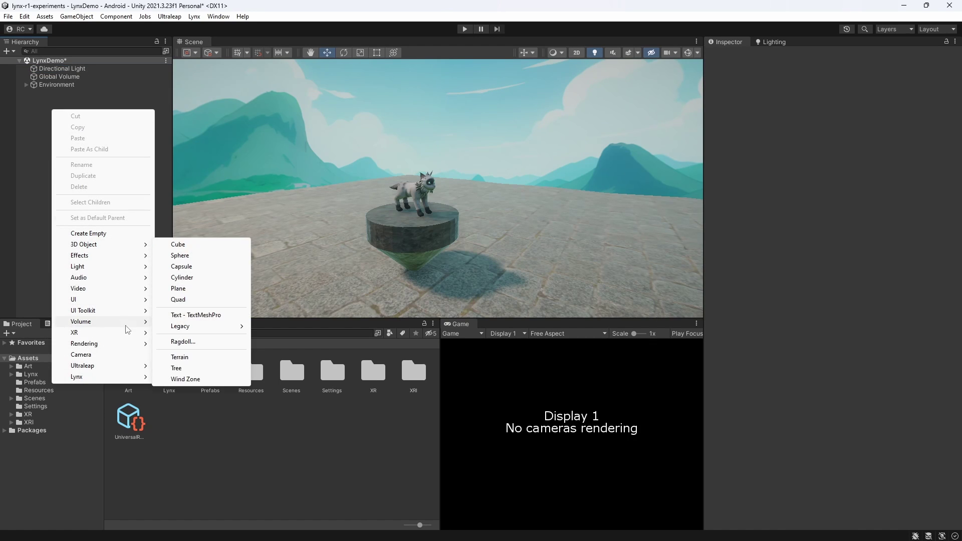
mouse_move(125, 333)
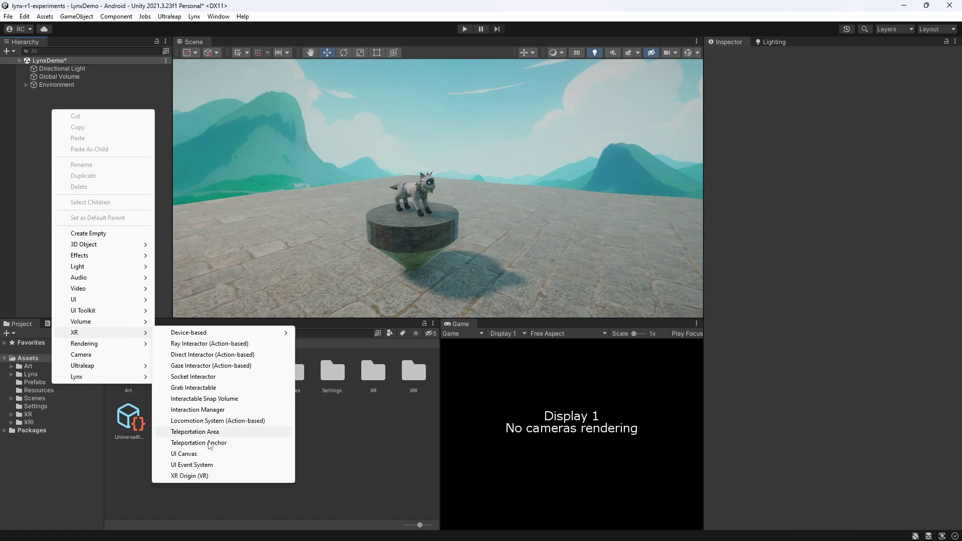
click(206, 476)
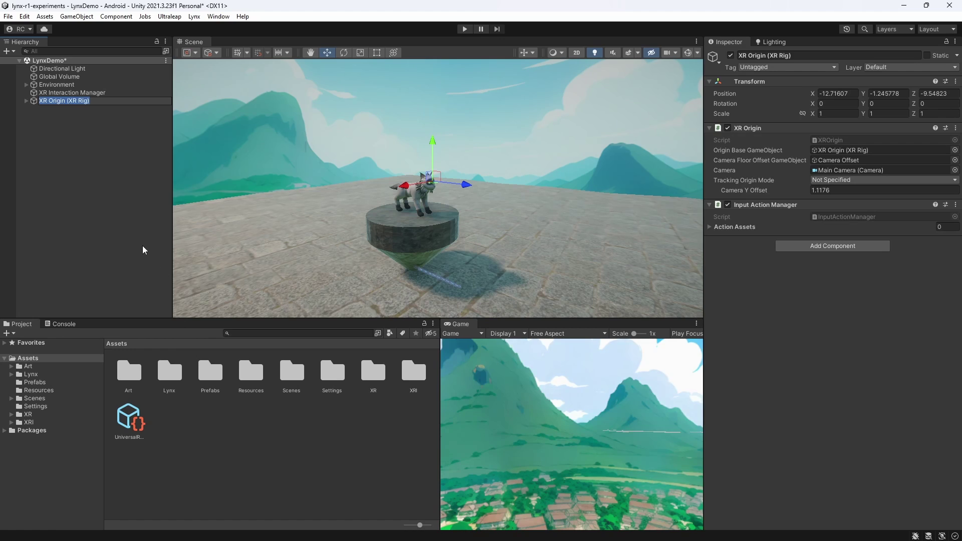
click(824, 180)
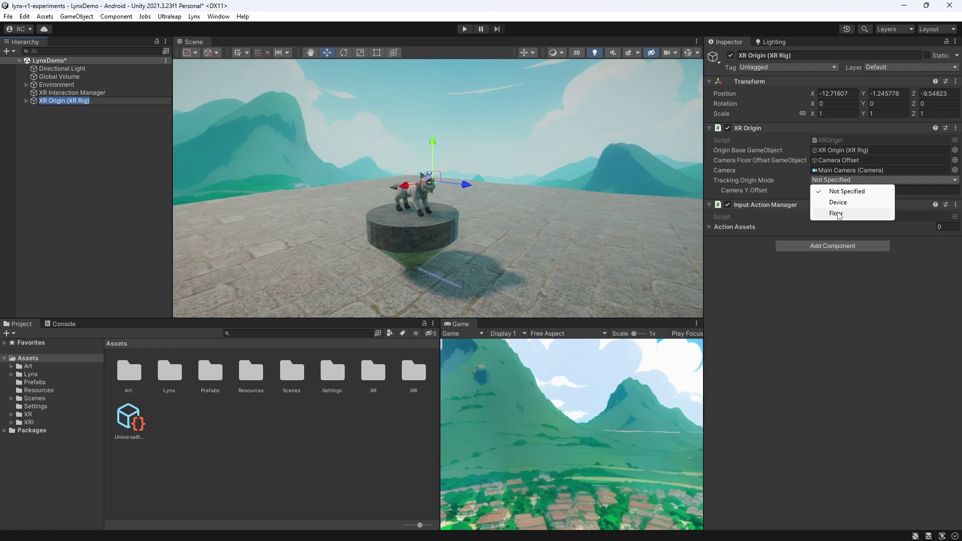
click(836, 213)
click(114, 130)
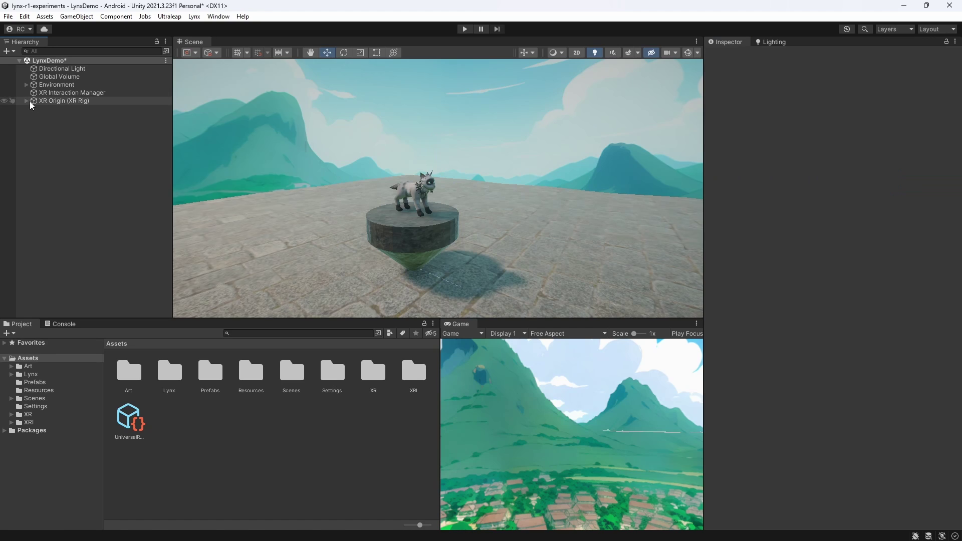
- Add Lynx hand tracking with all interaction types to the XR Origin rig
click(50, 101)
right_click(59, 102)
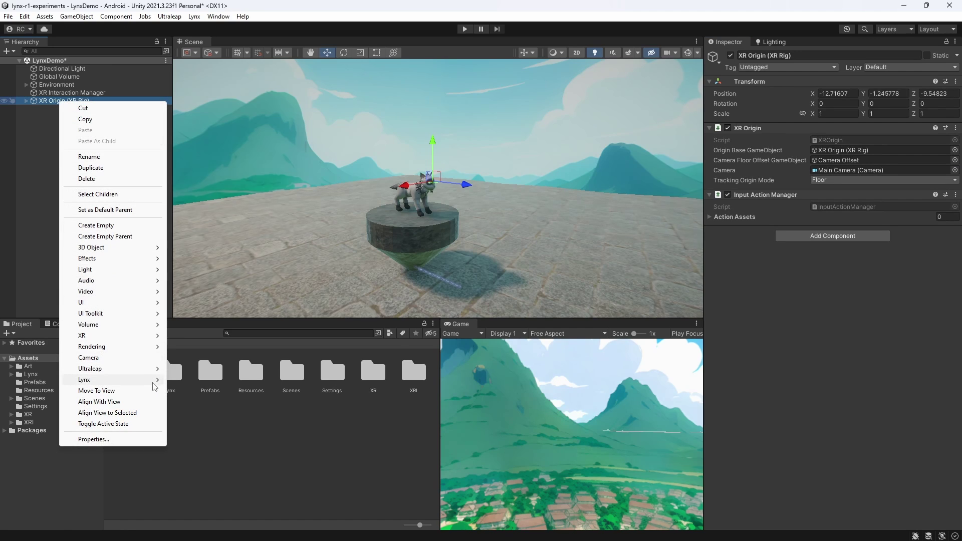
mouse_move(155, 383)
mouse_move(188, 382)
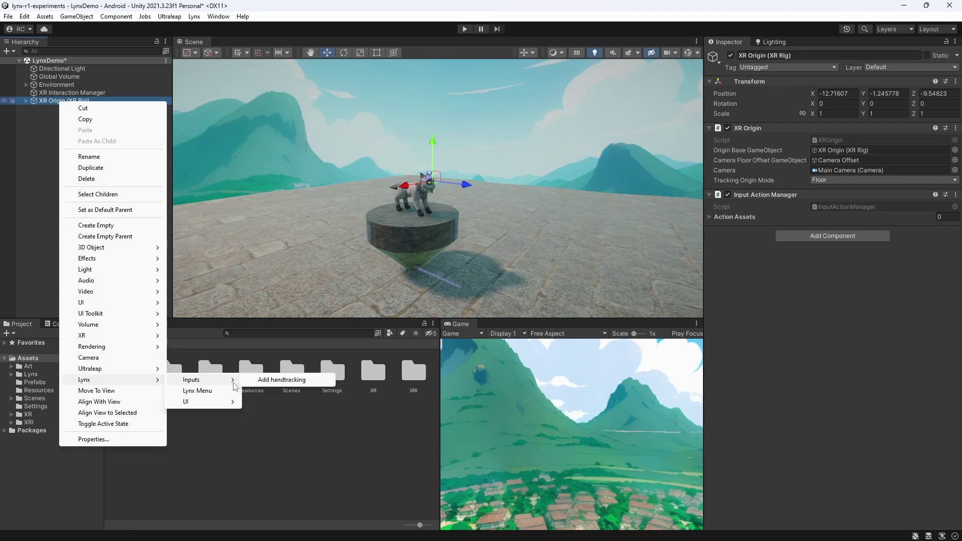
click(260, 382)
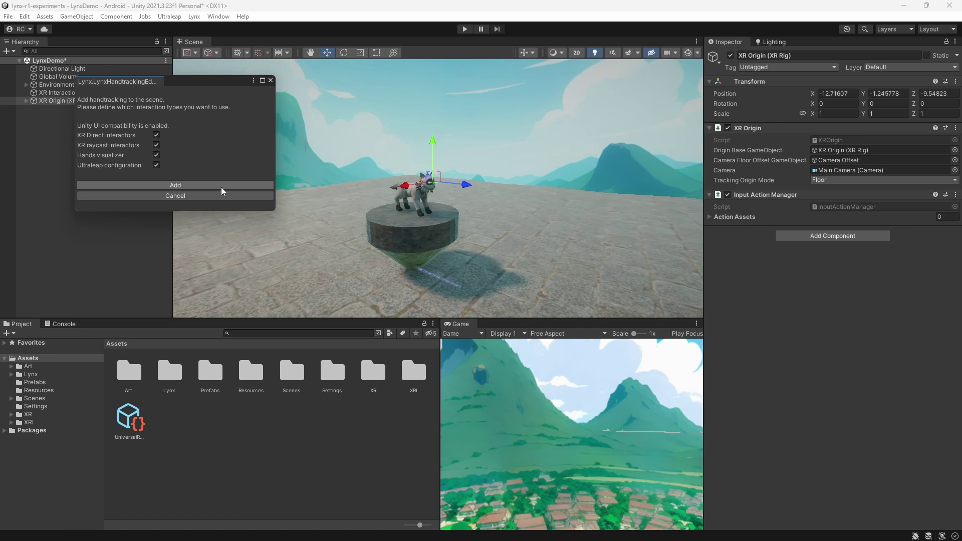
click(221, 186)
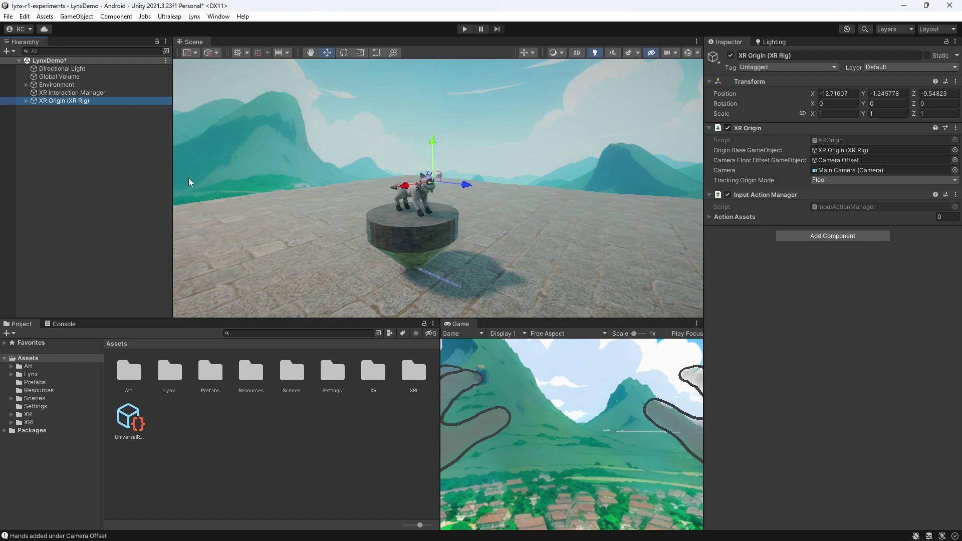
- Check the Lynx Event System, hands and visualizers under Camera Offset, and save the scene
click(26, 100)
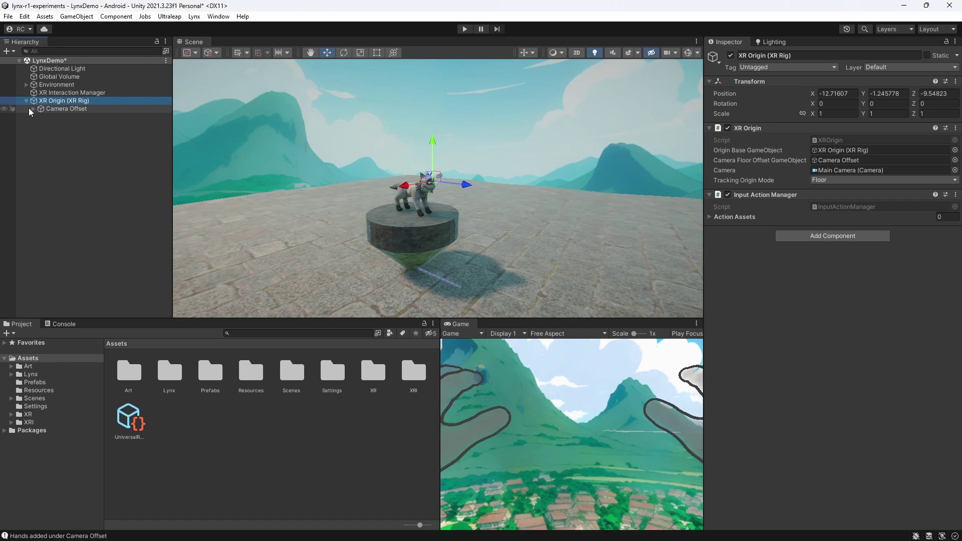
click(33, 109)
click(81, 140)
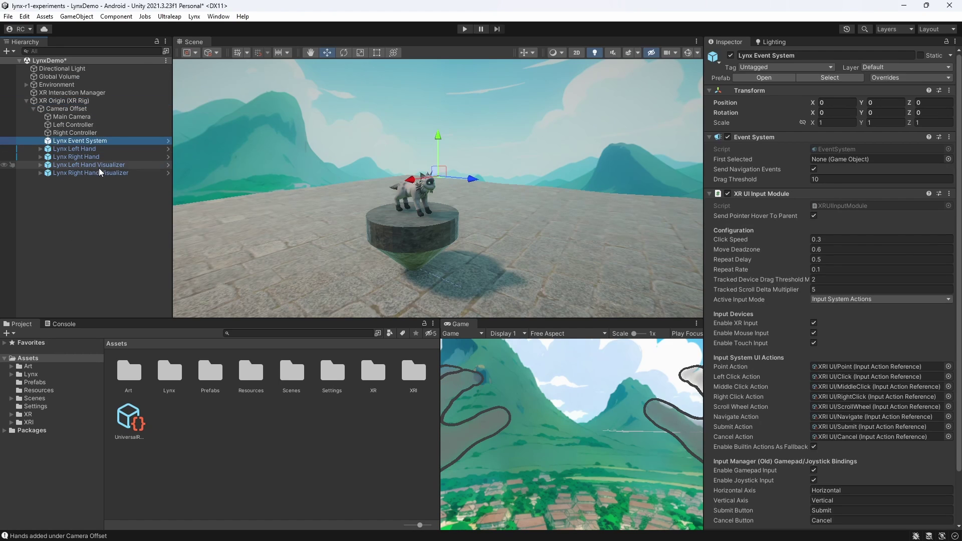
shift+click(109, 173)
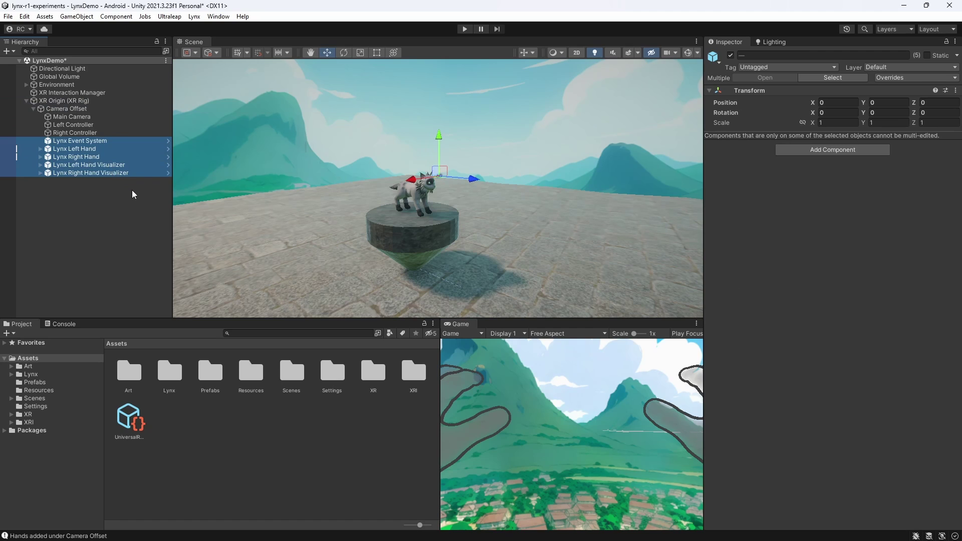
key(ctrl+s)
click(128, 192)
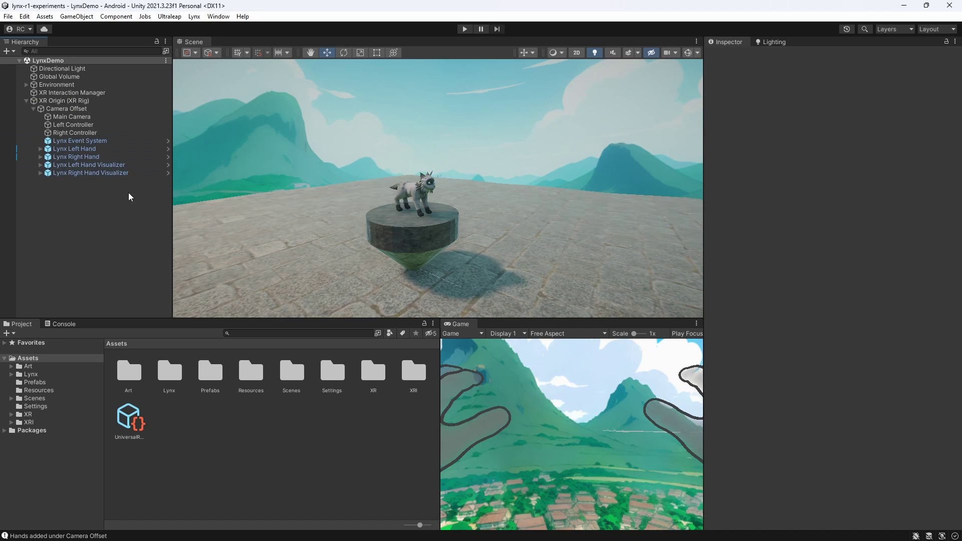
click(109, 143)
click(98, 200)
- Add the LynxMenu object to the scene and import the TMP Essential Resources
click(194, 16)
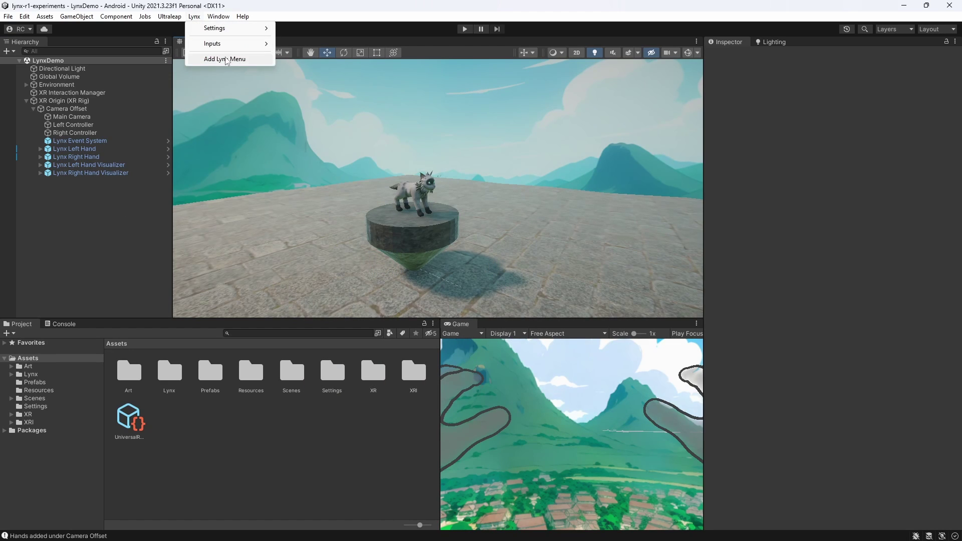
click(224, 59)
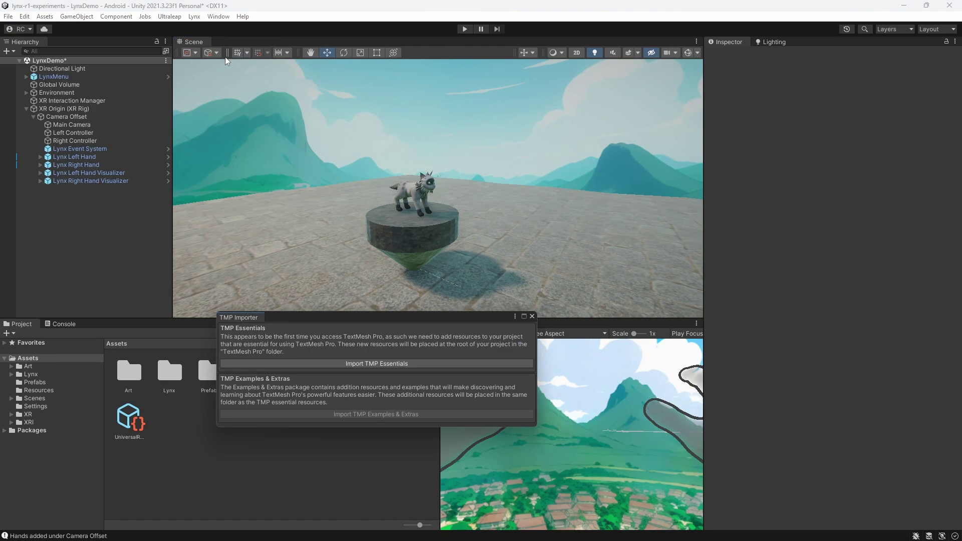
click(375, 363)
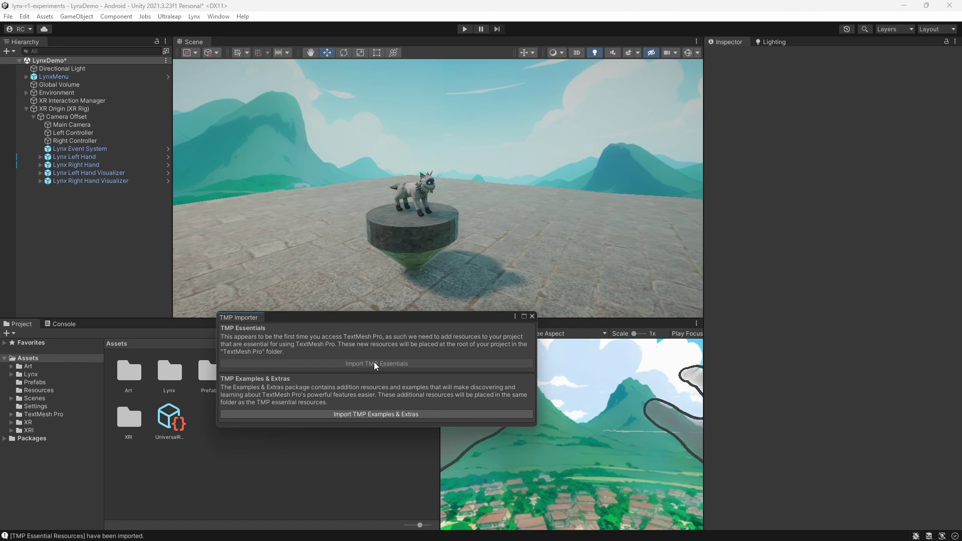
click(532, 317)
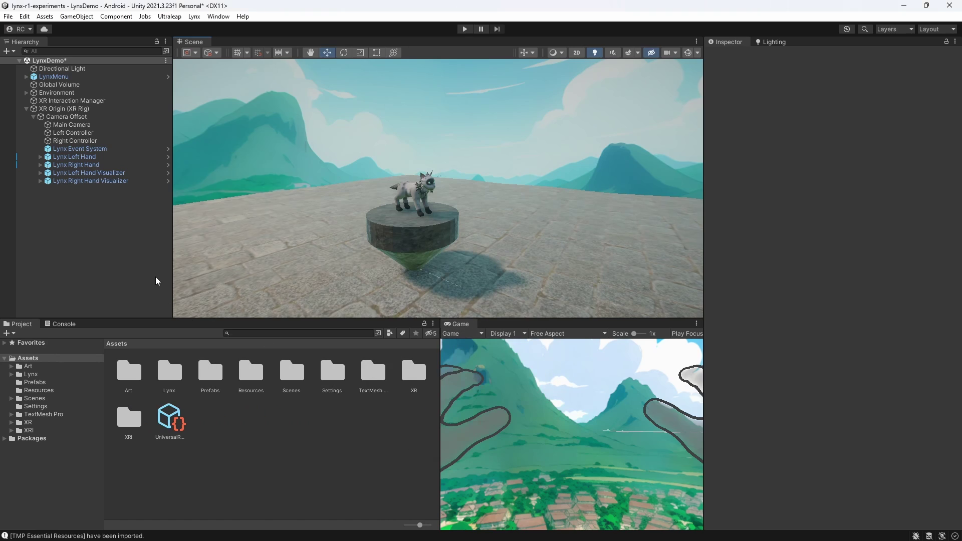
- Save, then open Assets/Lynx/Samples/HandTracking/Scenes/Handtracking and view its AR/VR panel
key(ctrl+s)
double_click(169, 372)
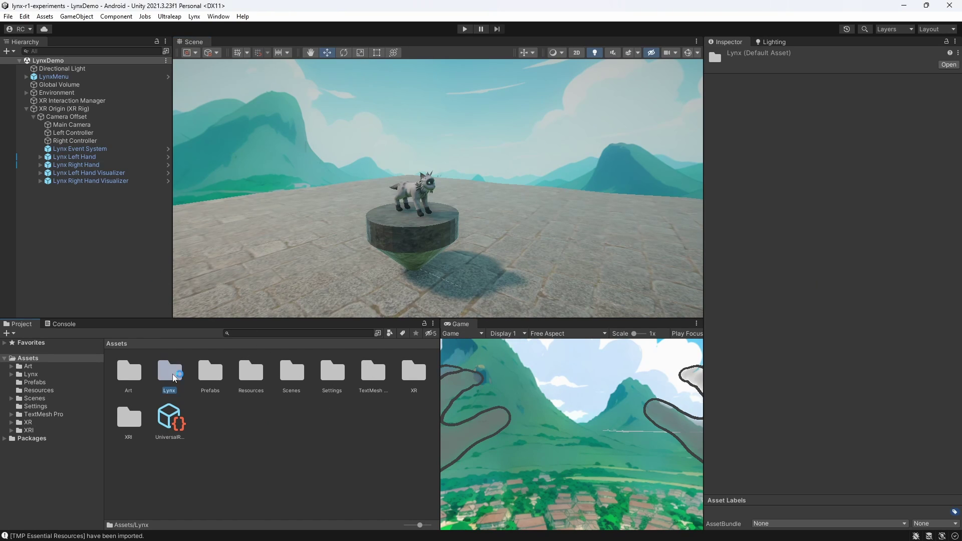
double_click(201, 373)
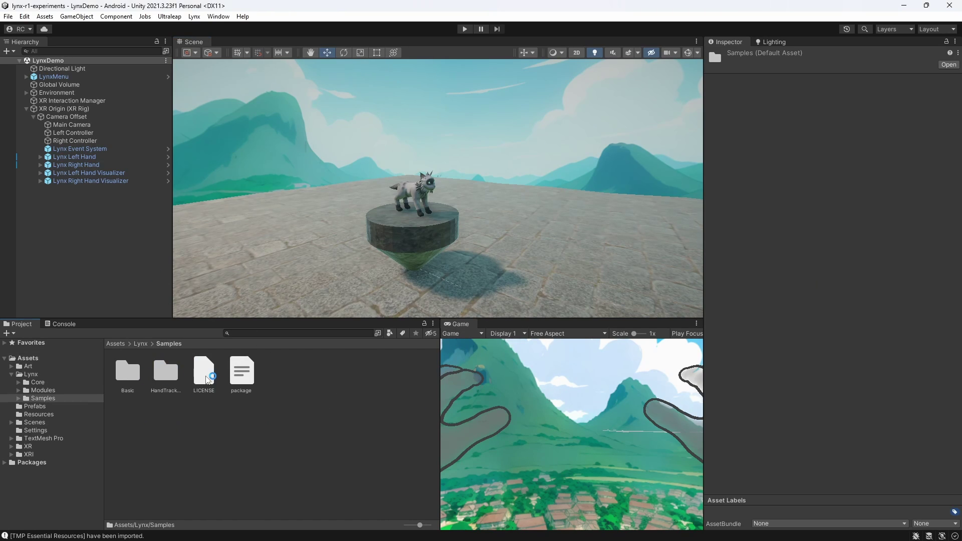
double_click(165, 377)
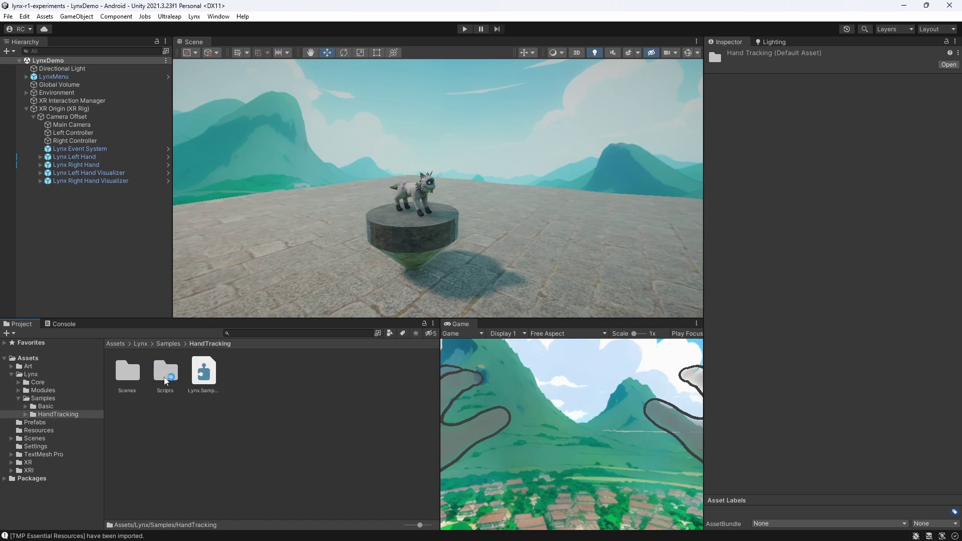
double_click(138, 378)
double_click(129, 373)
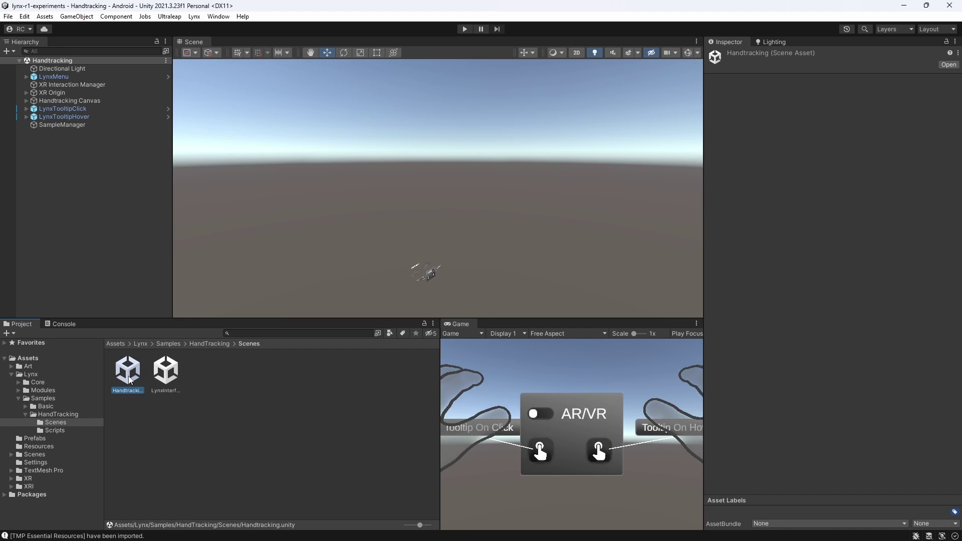
right_drag(476, 244, 501, 145)
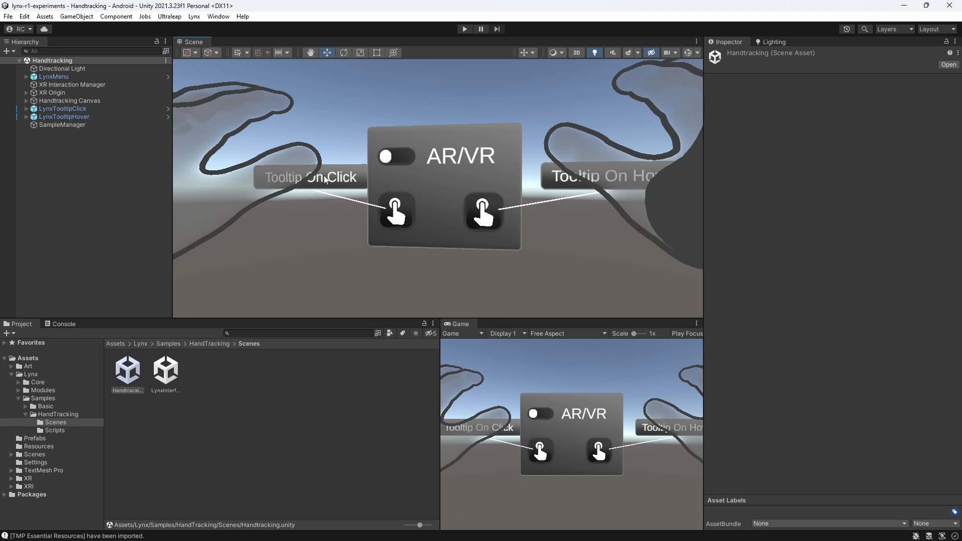
click(23, 17)
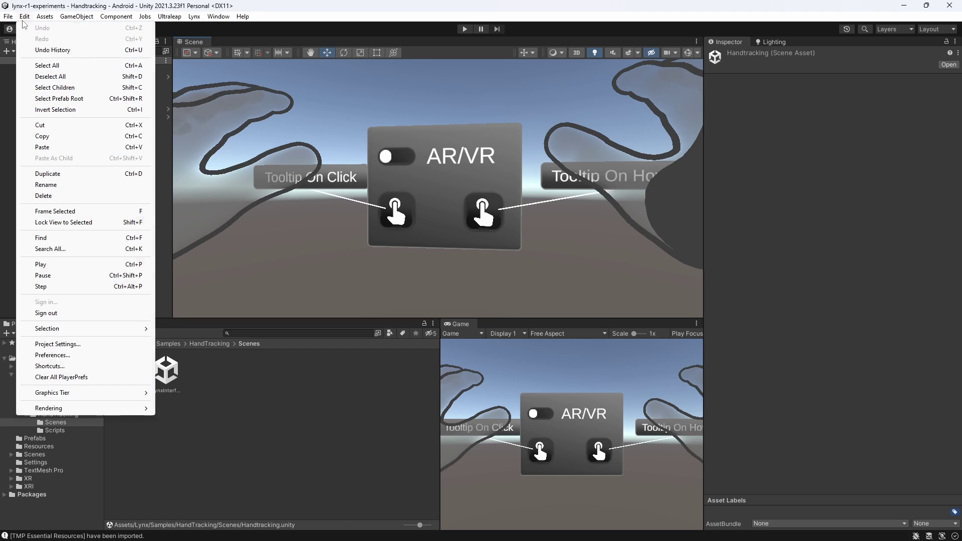
click(80, 346)
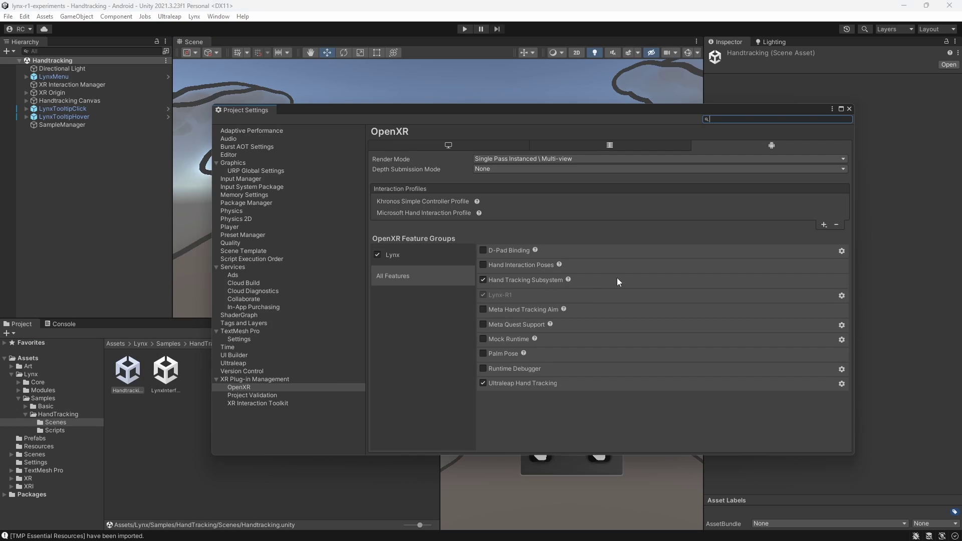
click(440, 248)
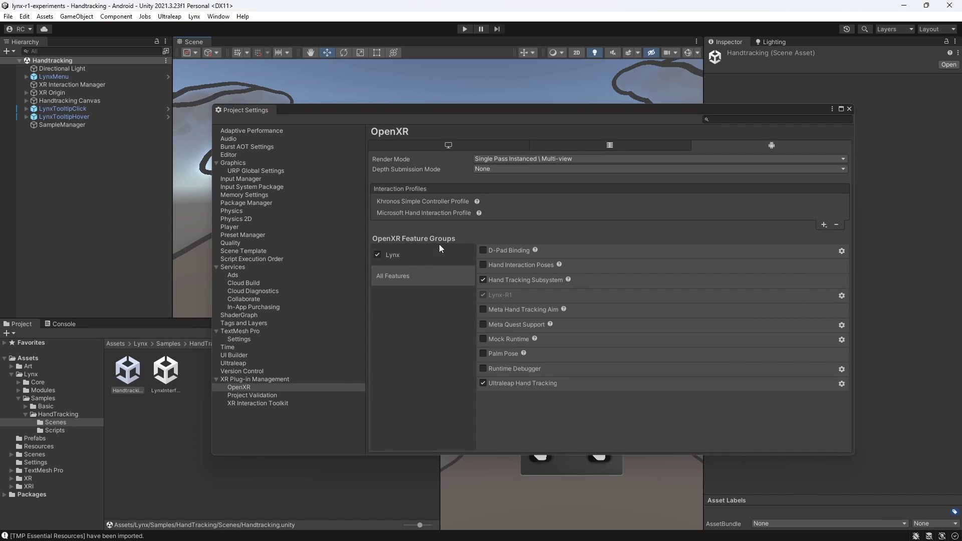
click(435, 248)
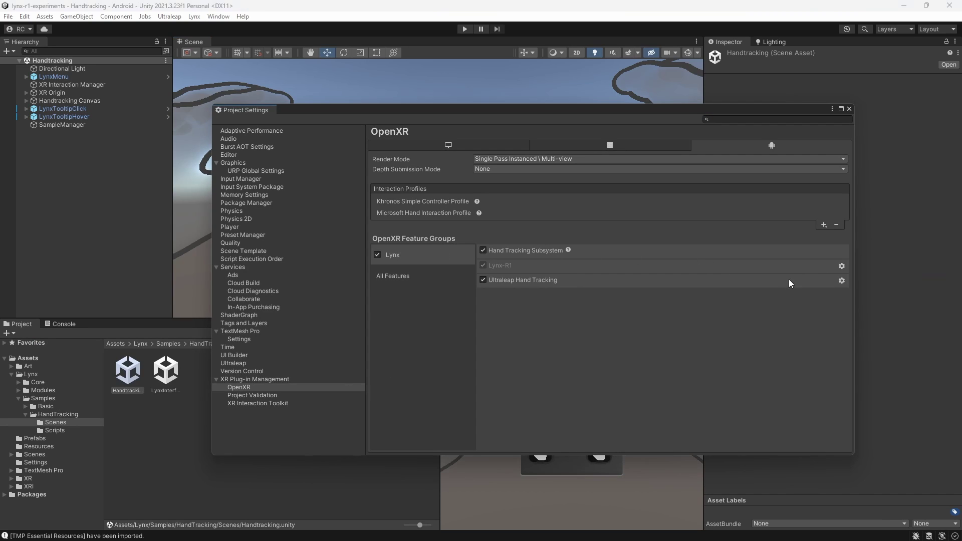
click(841, 264)
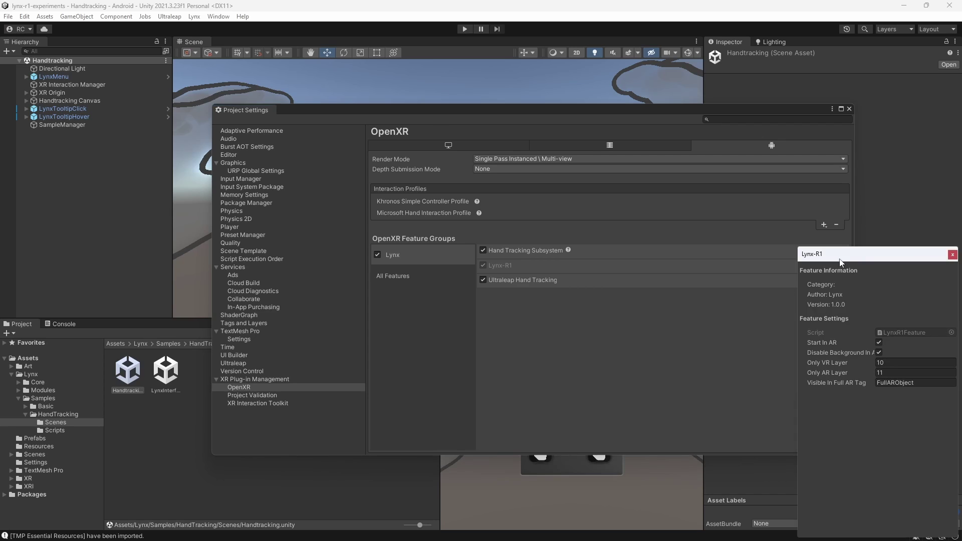
drag(836, 256, 568, 146)
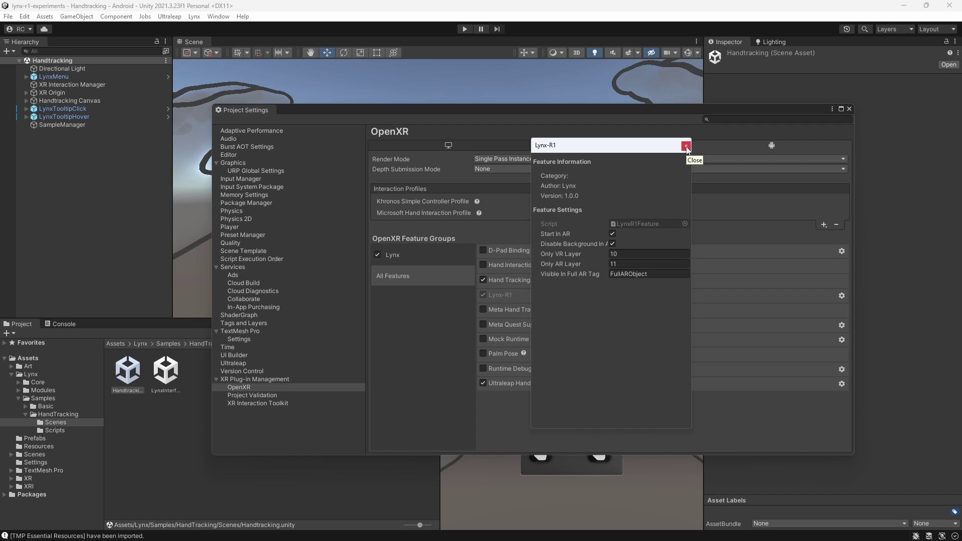
click(686, 146)
click(849, 109)
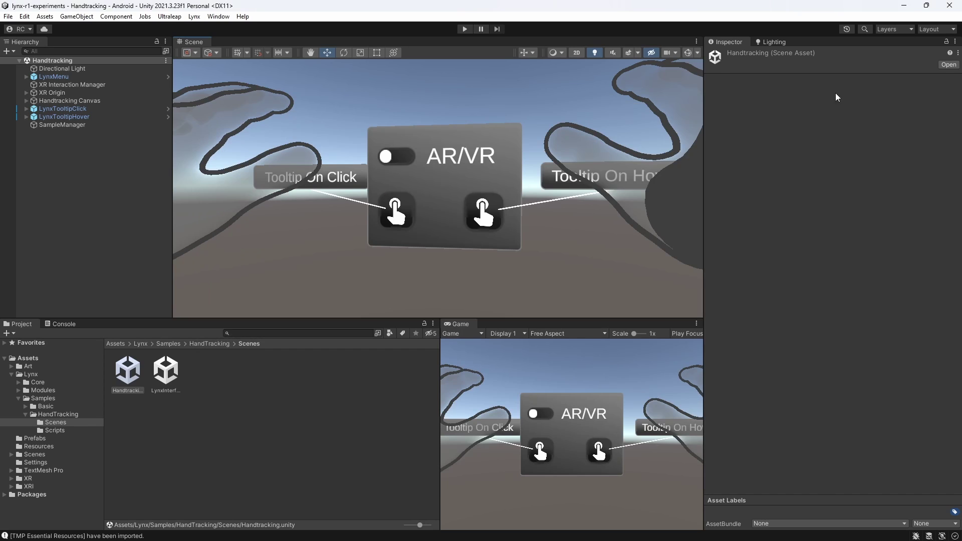
- From the Directional Light's Layer menu, name User Layer 10 'onlyVR' and User Layer 11 'onlyAR'
click(62, 69)
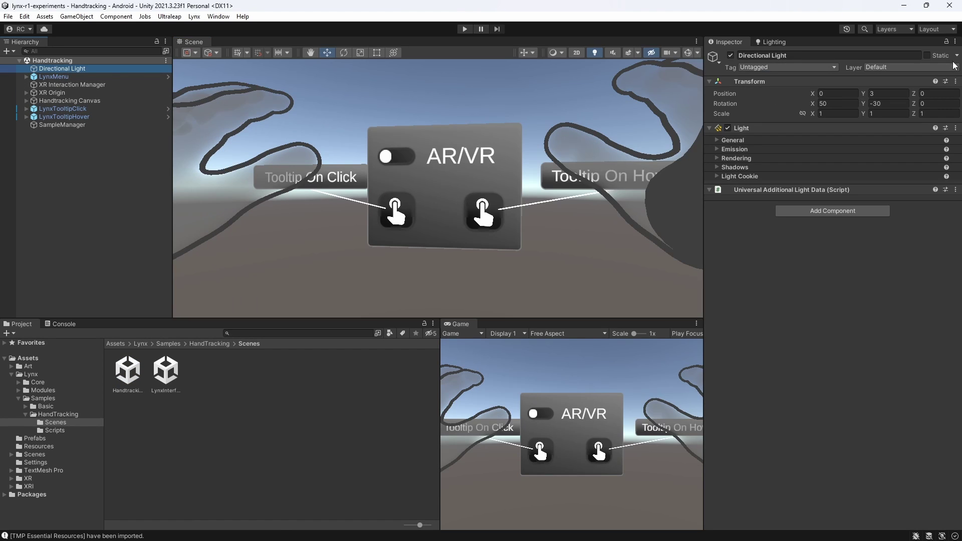
click(954, 68)
click(898, 138)
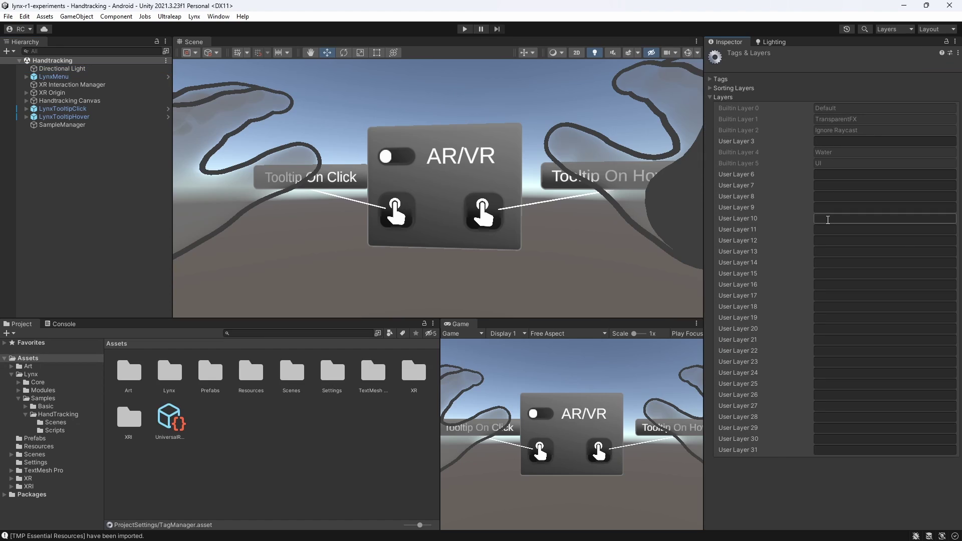
click(828, 219)
text(onlyVR)
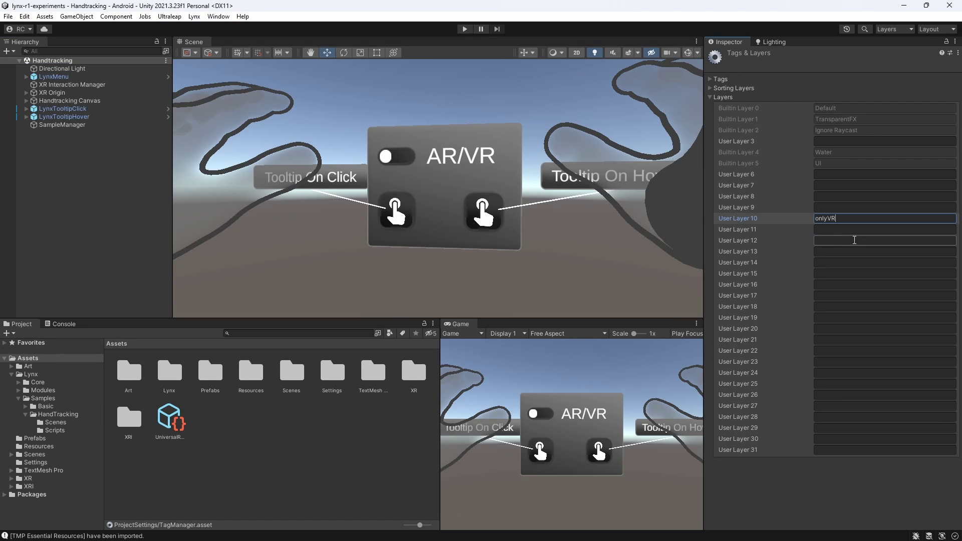
click(839, 228)
text(onlyAR)
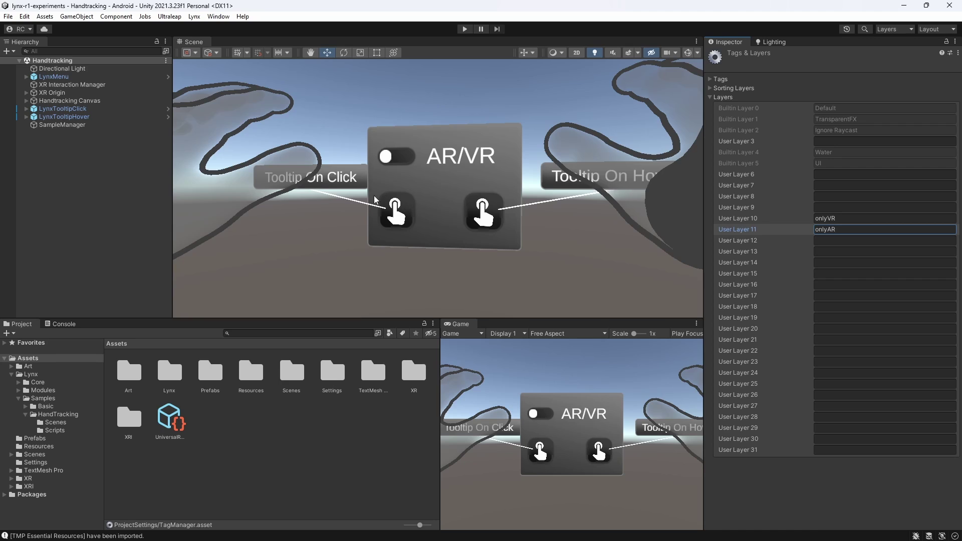
click(83, 167)
- Add a new 3D cube to the scene and reset its transform to the origin
right_click(83, 171)
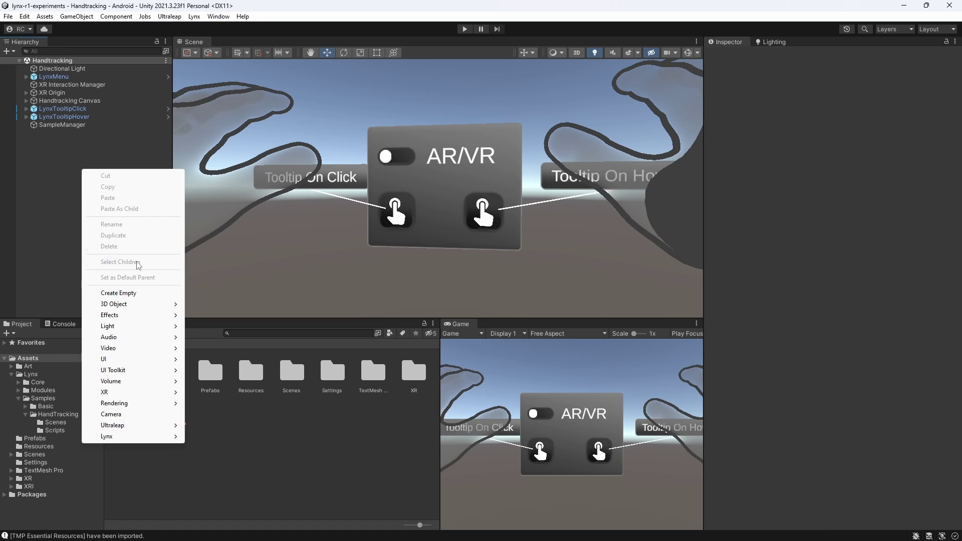
mouse_move(138, 305)
click(202, 304)
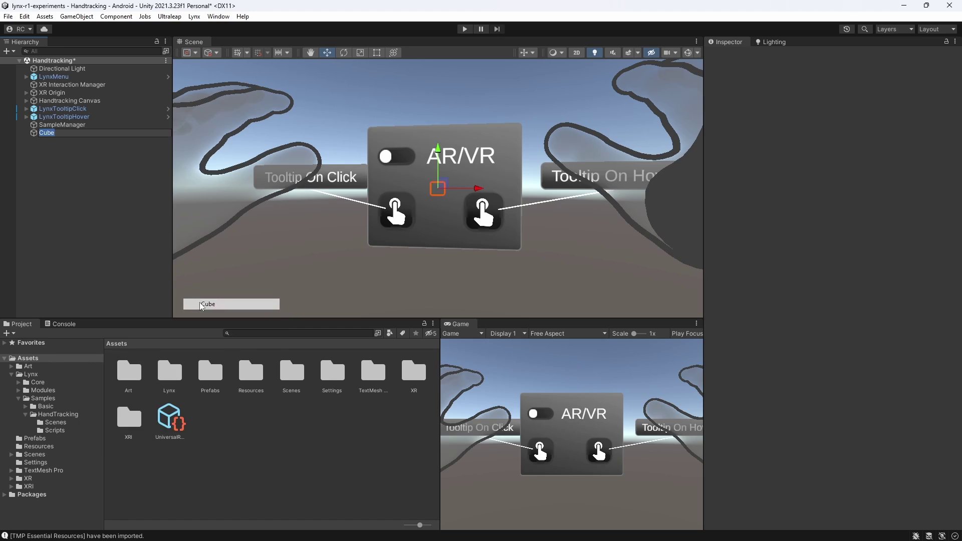
scroll(469, 230, down, 5)
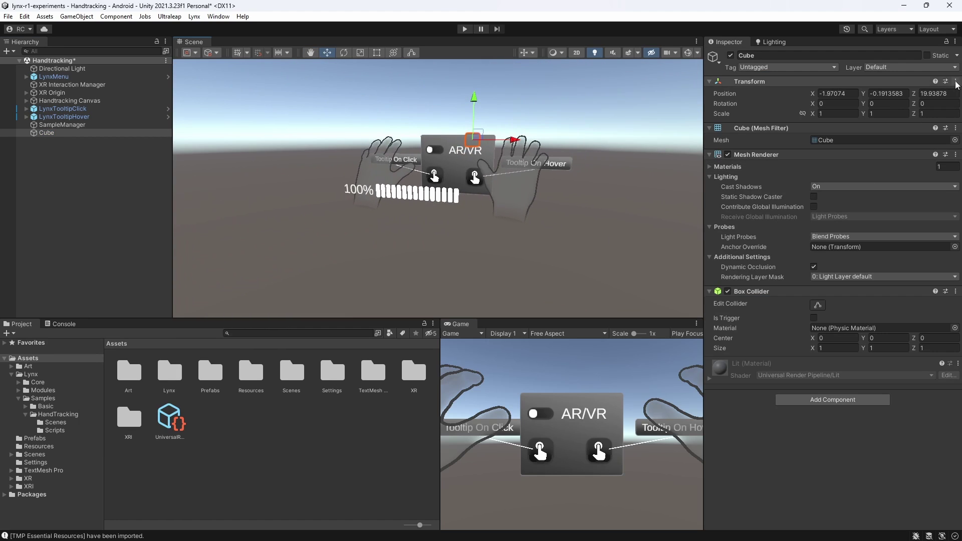
click(956, 84)
click(869, 93)
key(f)
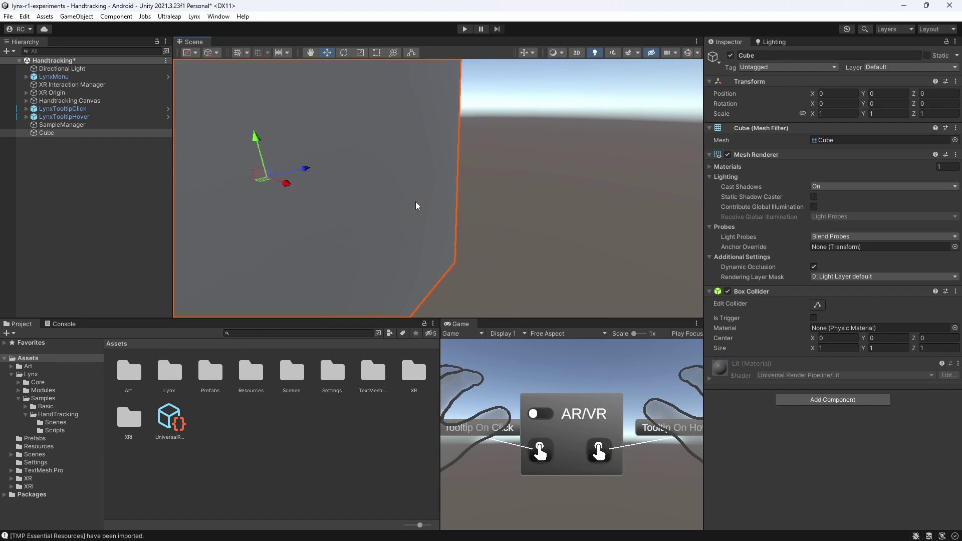
- Scale the cube to 0.1, place it left of the AR/VR panel, and put a duplicate on the right
drag(301, 169, 483, 140)
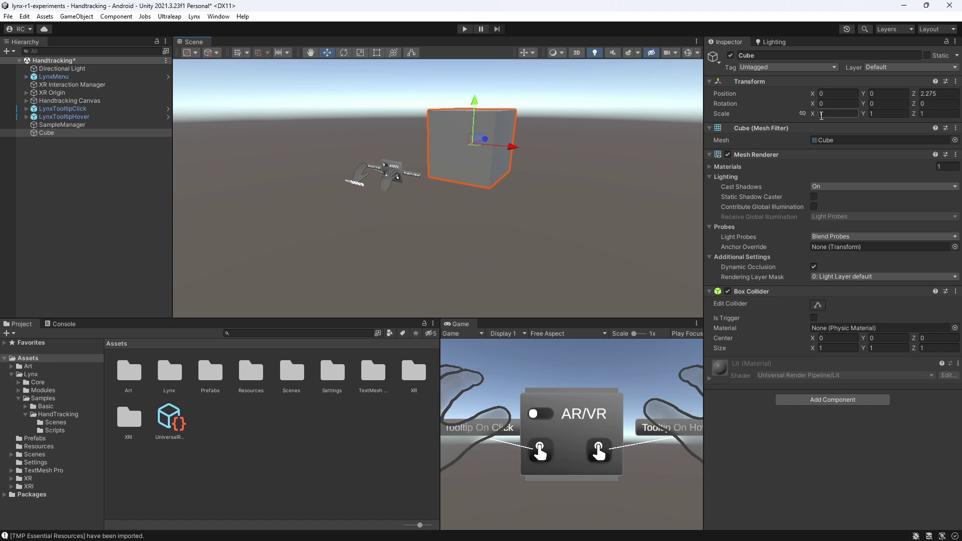
text(.1)
key(Tab)
text(.1)
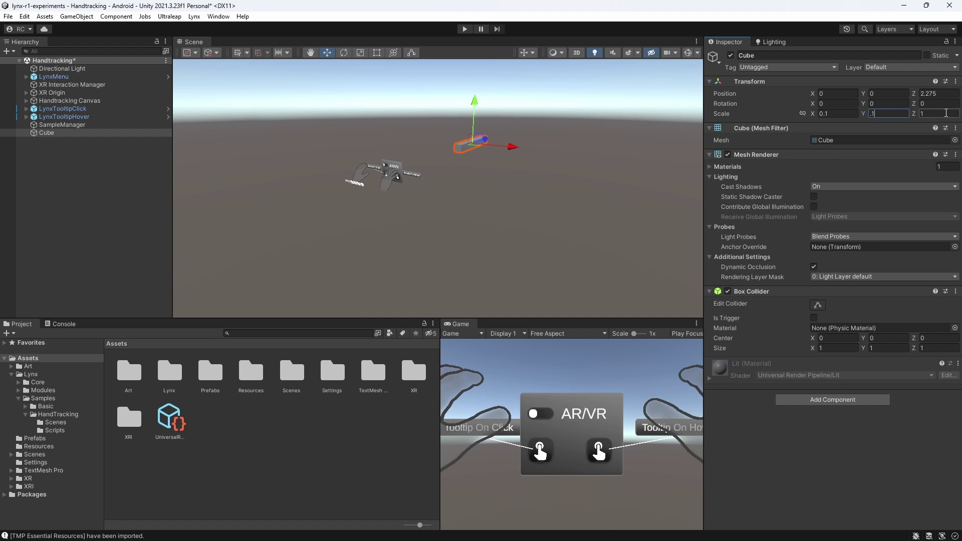
drag(488, 142, 425, 166)
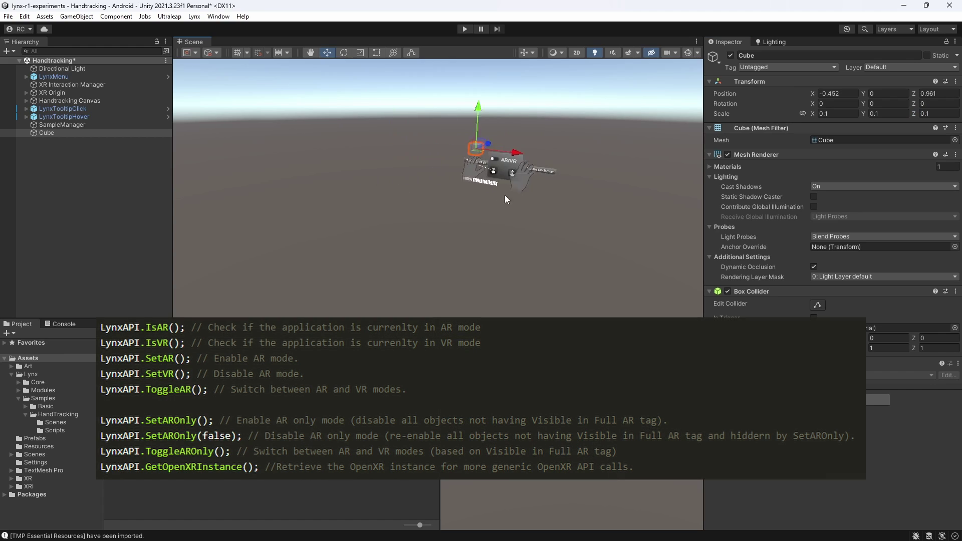
alt+drag(504, 194, 592, 168)
scroll(590, 190, up, 3)
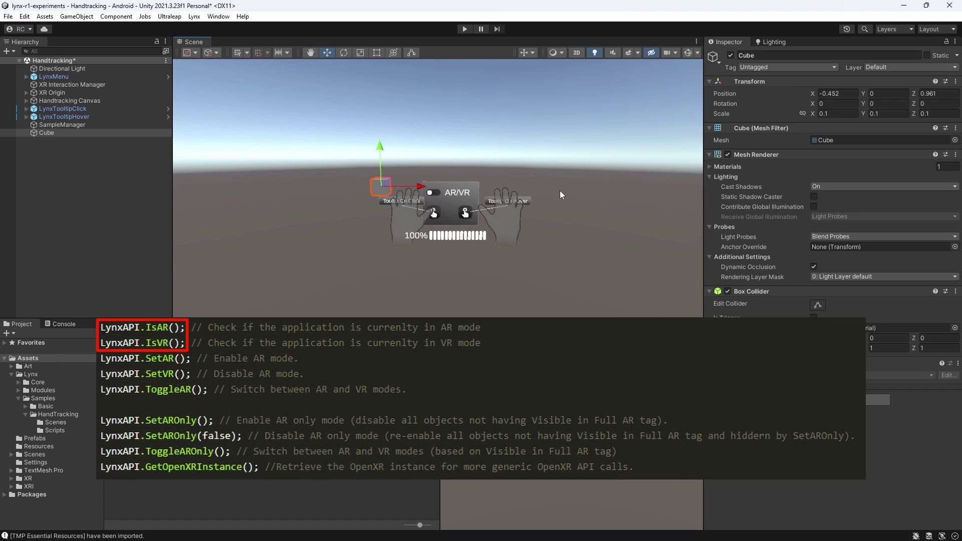
key(ctrl+d)
drag(416, 193, 575, 195)
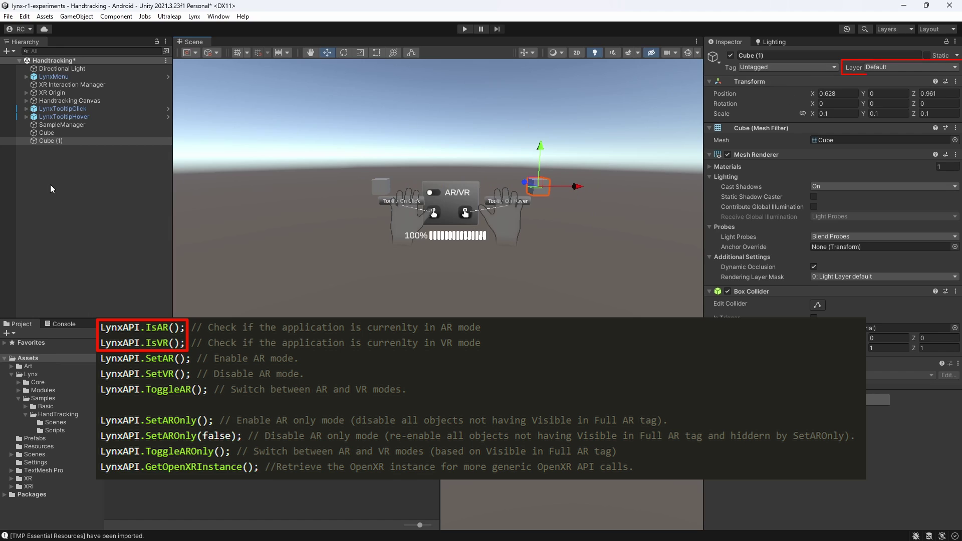
- Assign the first cube to the onlyVR layer and Cube (1) to the onlyAR layer
click(100, 134)
click(867, 70)
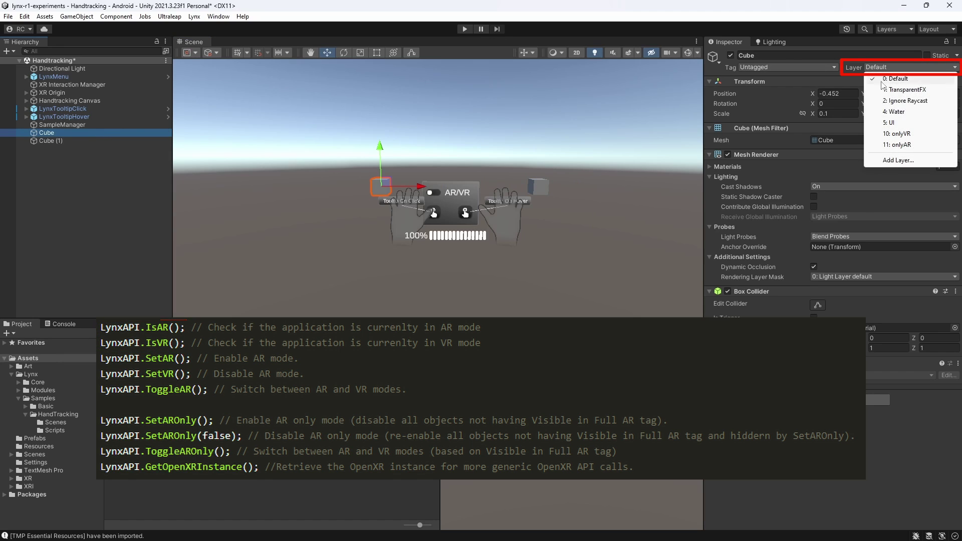
click(917, 131)
click(128, 141)
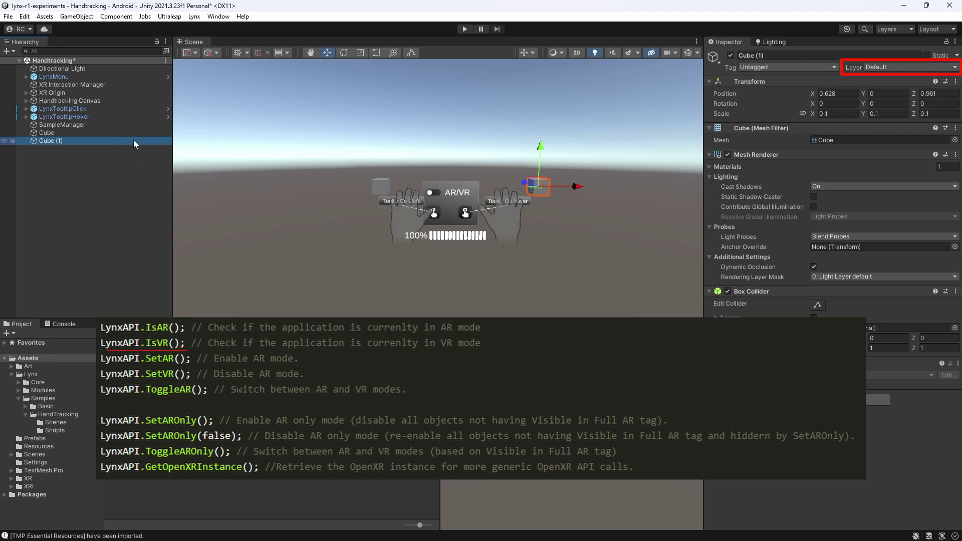
click(873, 71)
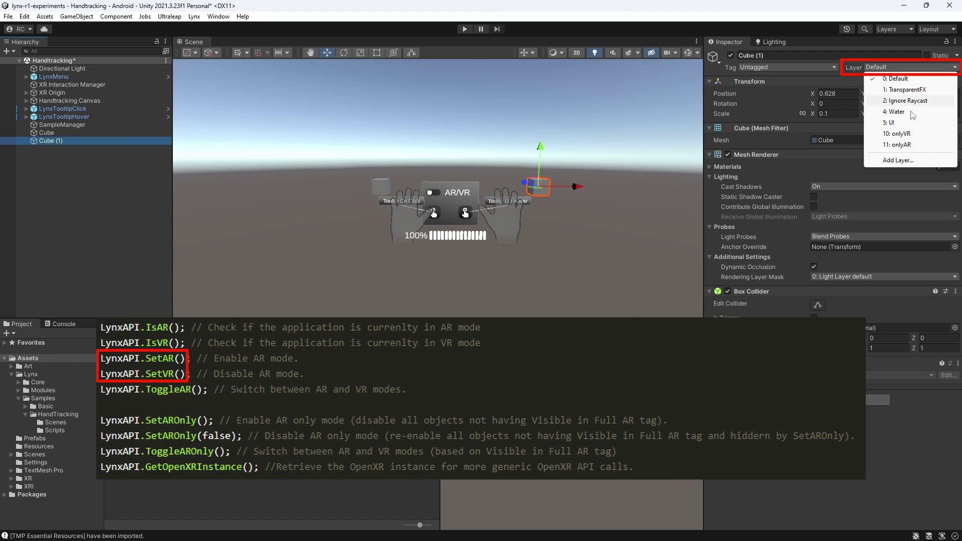
click(916, 145)
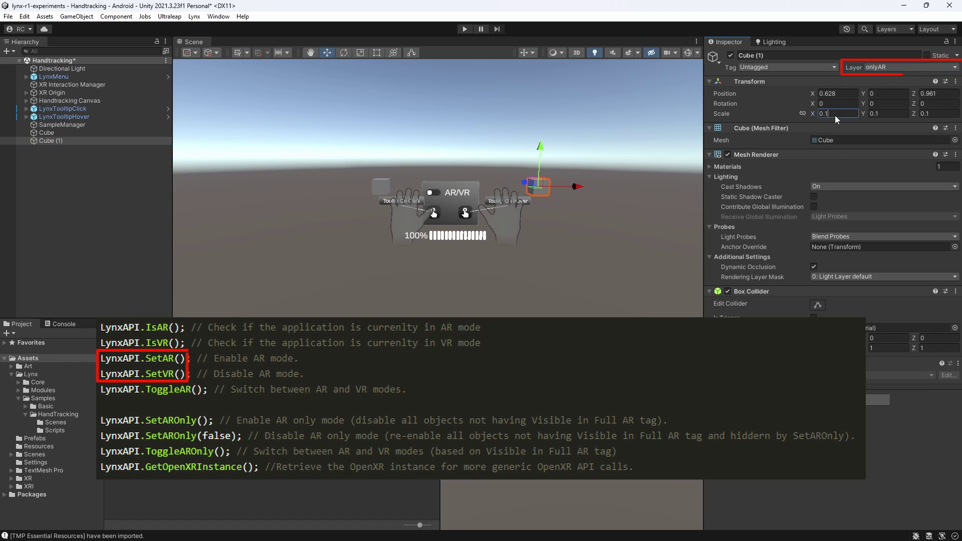
click(851, 116)
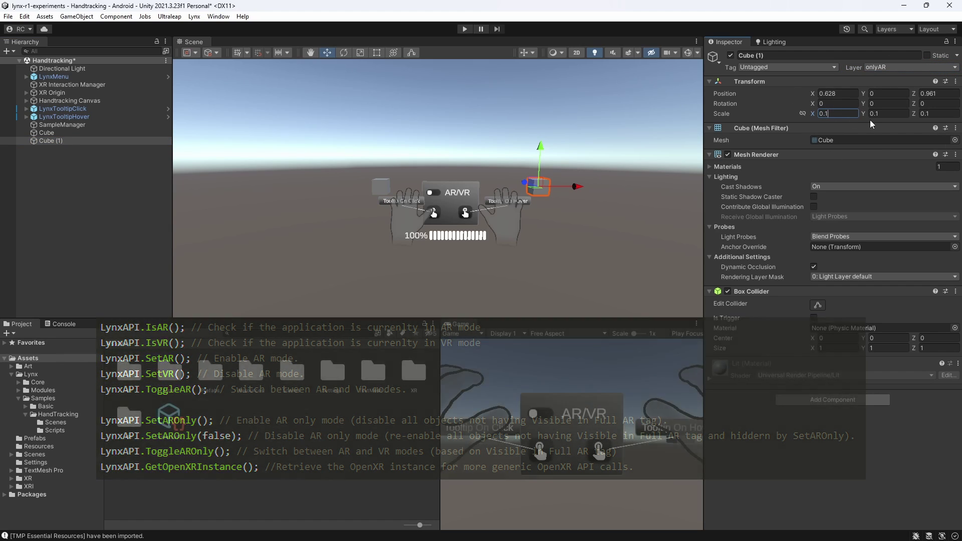
- Make Cube (1) 0.2 wide on Scale X and the left cube 0.2 tall
key(BackSpace)
text(2)
click(380, 186)
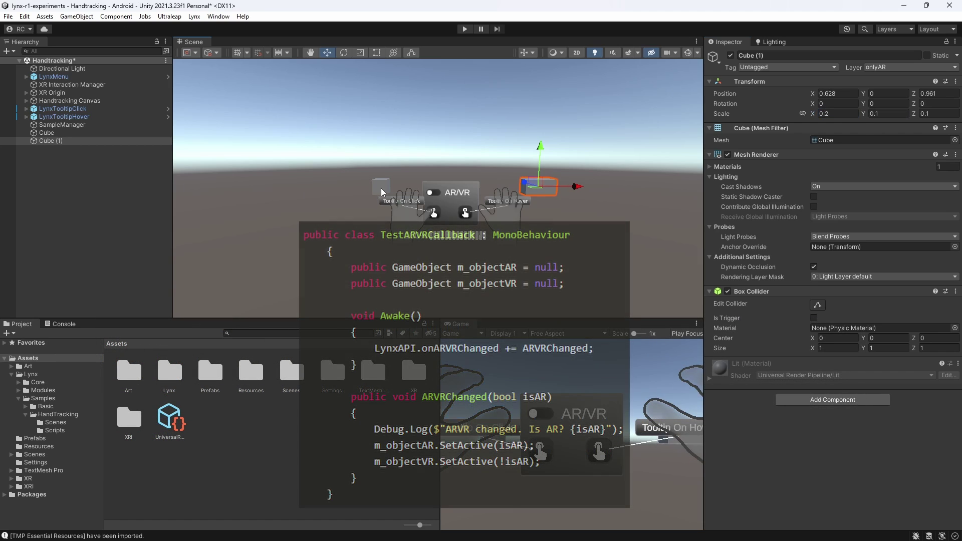
click(855, 114)
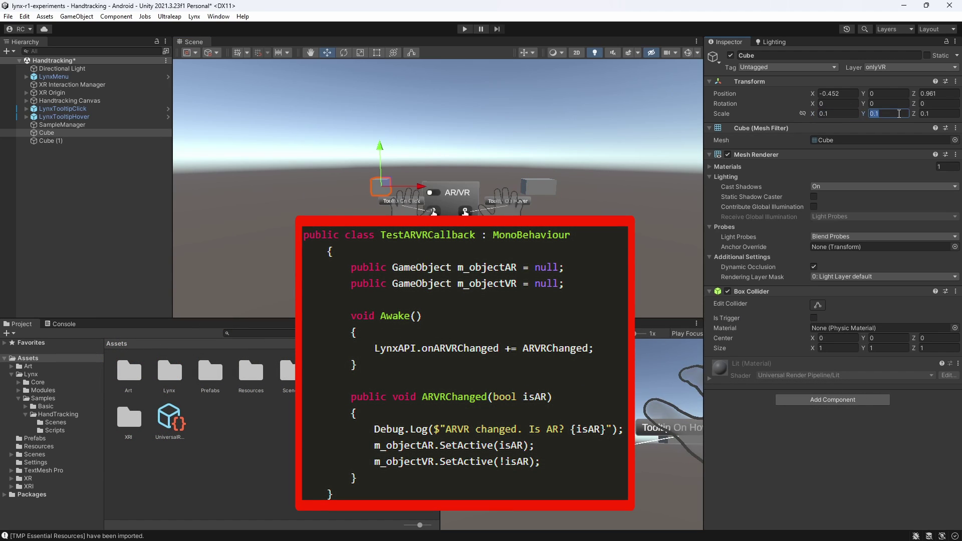
text(2)
click(109, 199)
- Save the scene and select SampleManager to show its components in the Inspector
key(ctrl+s)
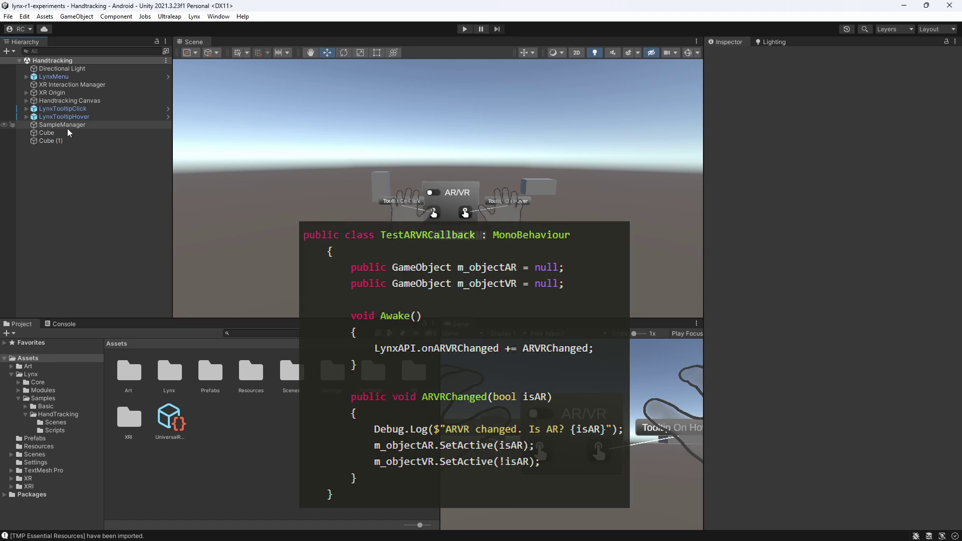
click(74, 131)
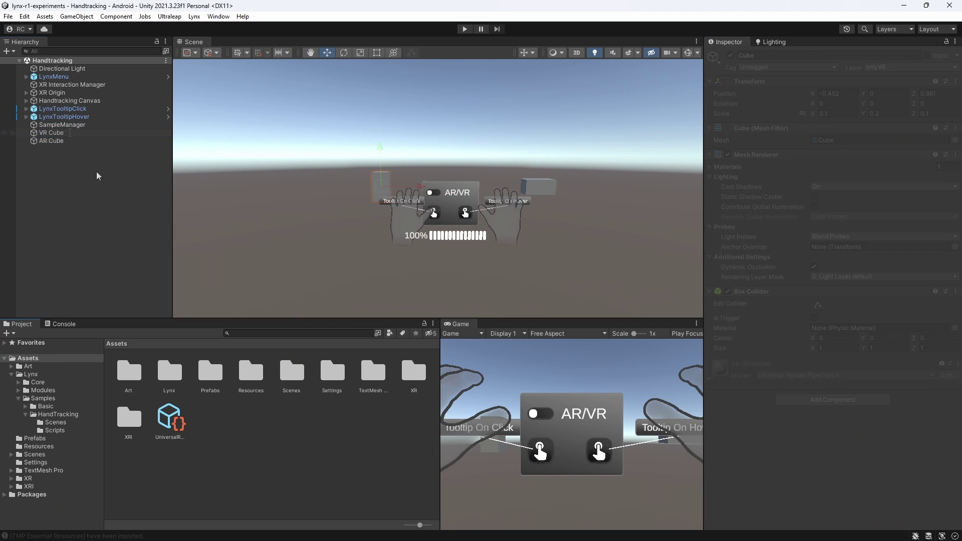
click(107, 125)
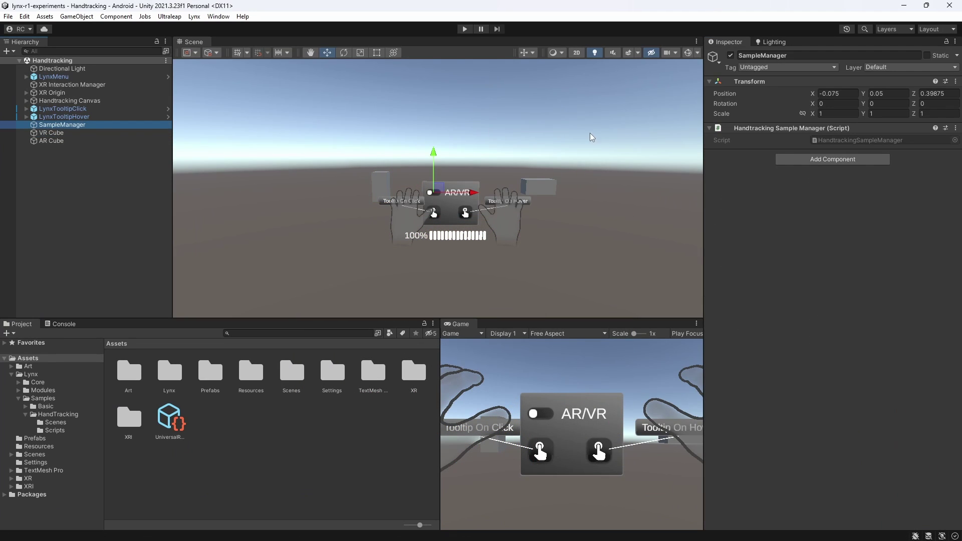
- Open HandtrackingSampleManager.cs in Visual Studio and highlight the LynxAPI.ToggleAR() call in ToggleARVR
double_click(817, 140)
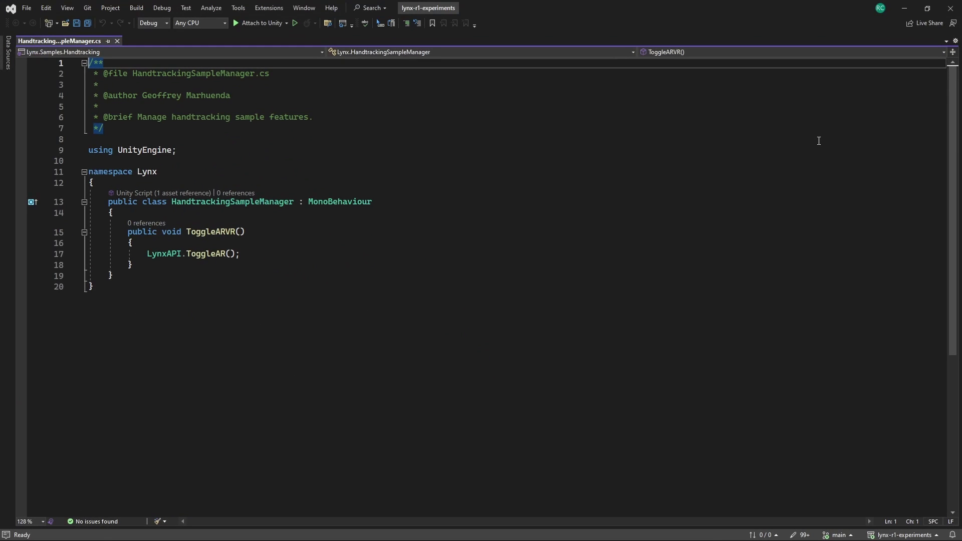
ctrl+scroll(385, 172, up, 1)
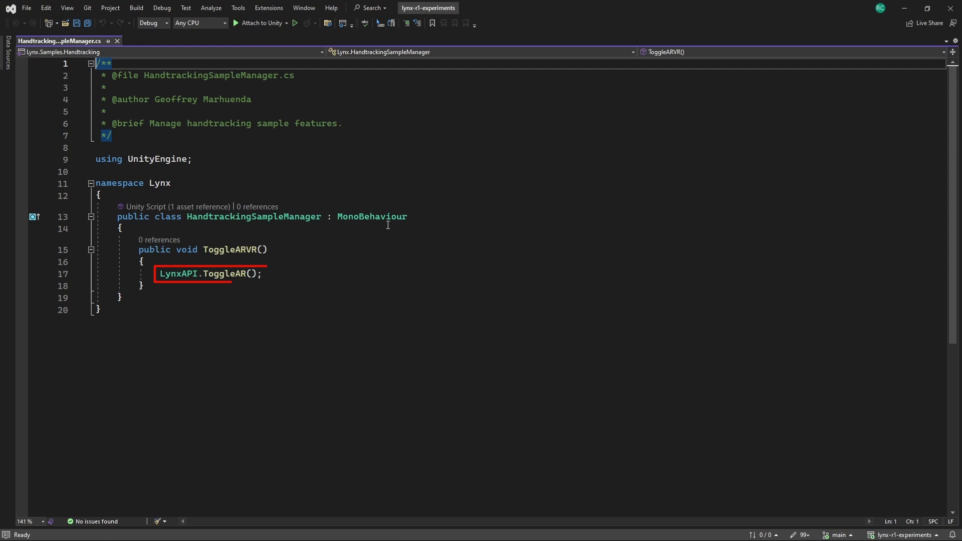
drag(157, 275, 241, 275)
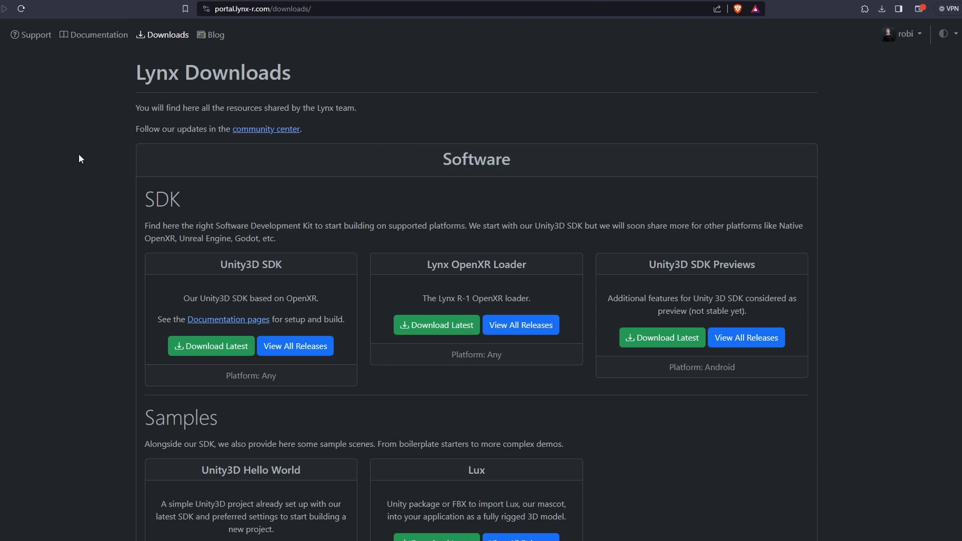
- Download the latest DemoManager into Downloads and run LynxDemoManager.exe despite the unrecognized-app warning
scroll(79, 159, down, 6)
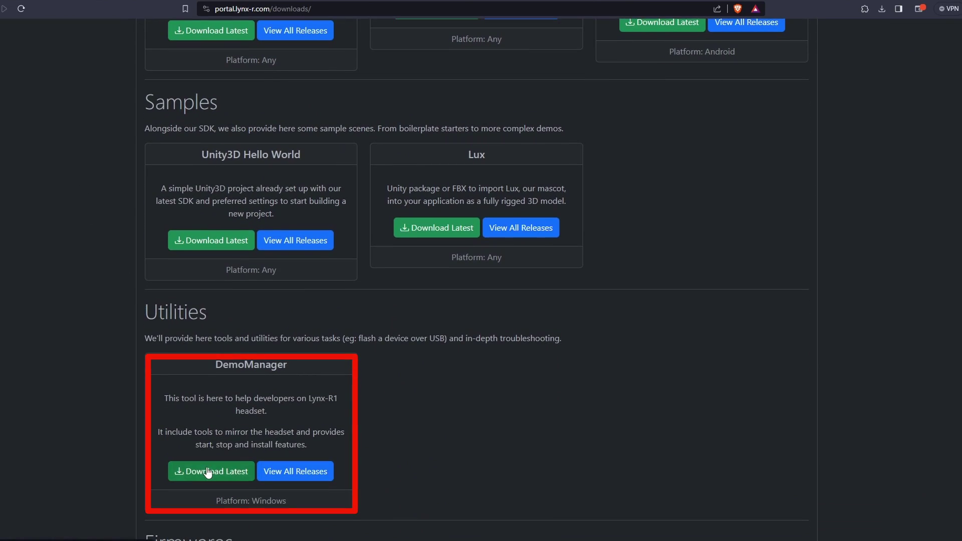
click(208, 472)
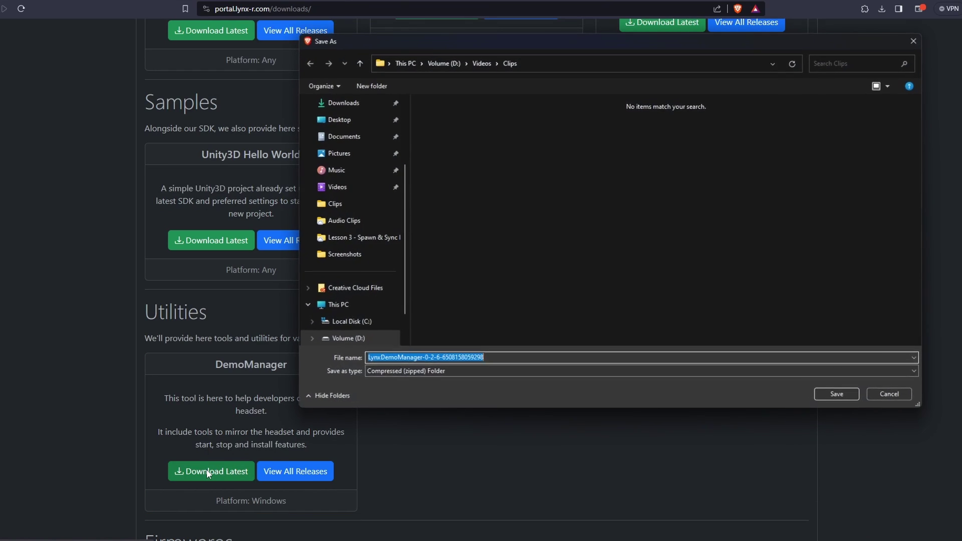
click(351, 103)
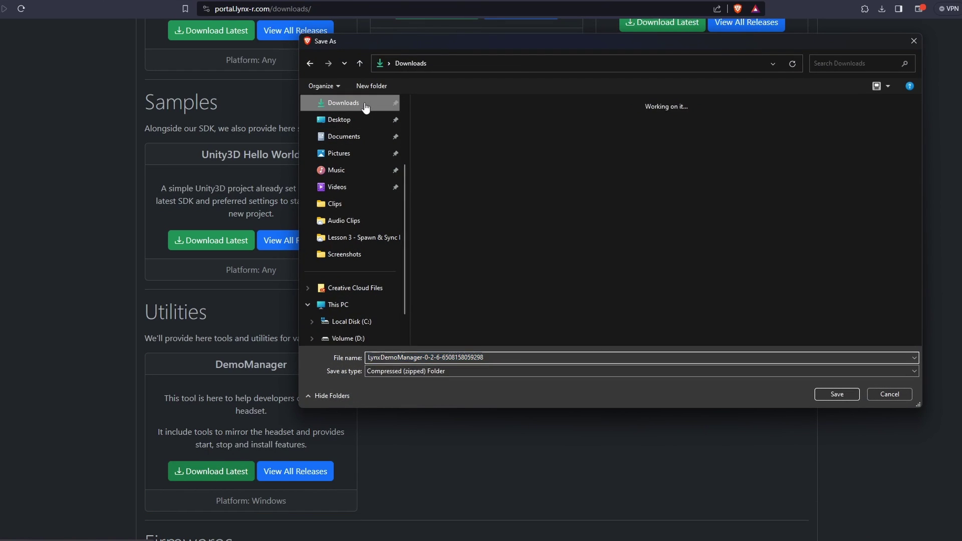
click(835, 393)
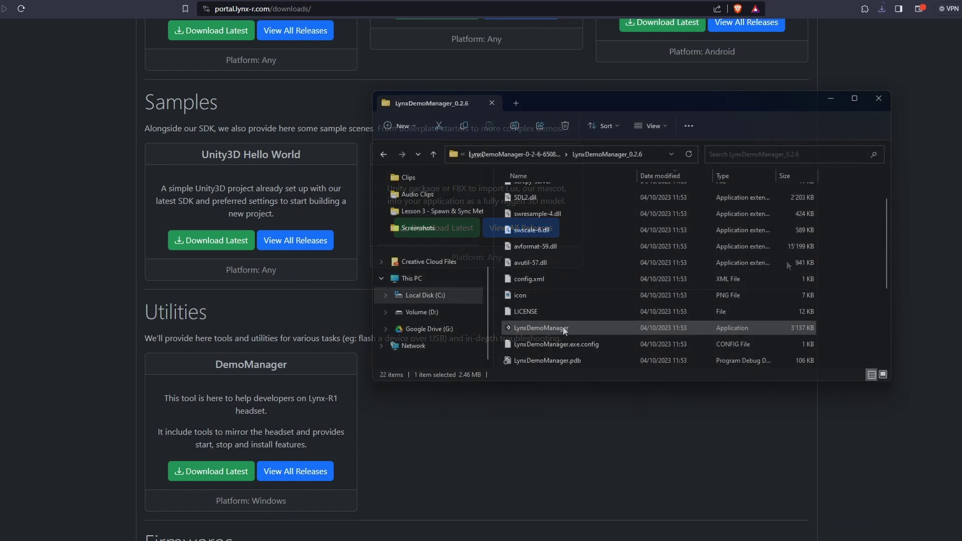
double_click(563, 328)
click(369, 196)
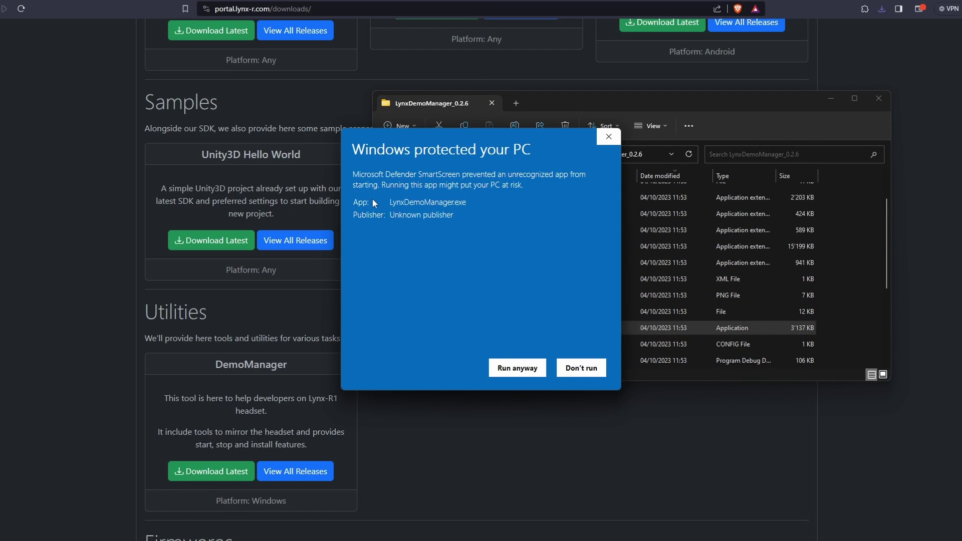
click(518, 367)
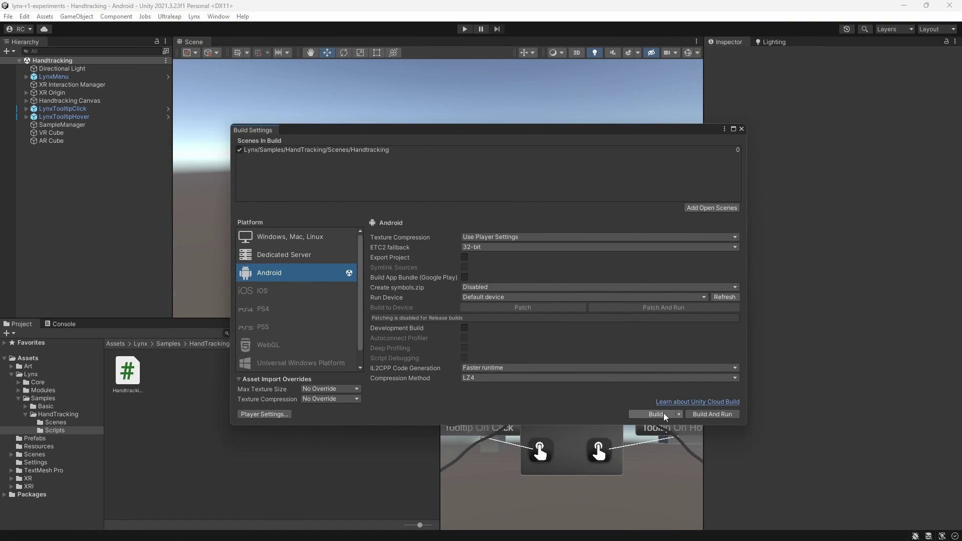
- Build the Android APK as 'LynxSet' in the Downloads folder
click(656, 413)
click(46, 87)
text(LynxSetup)
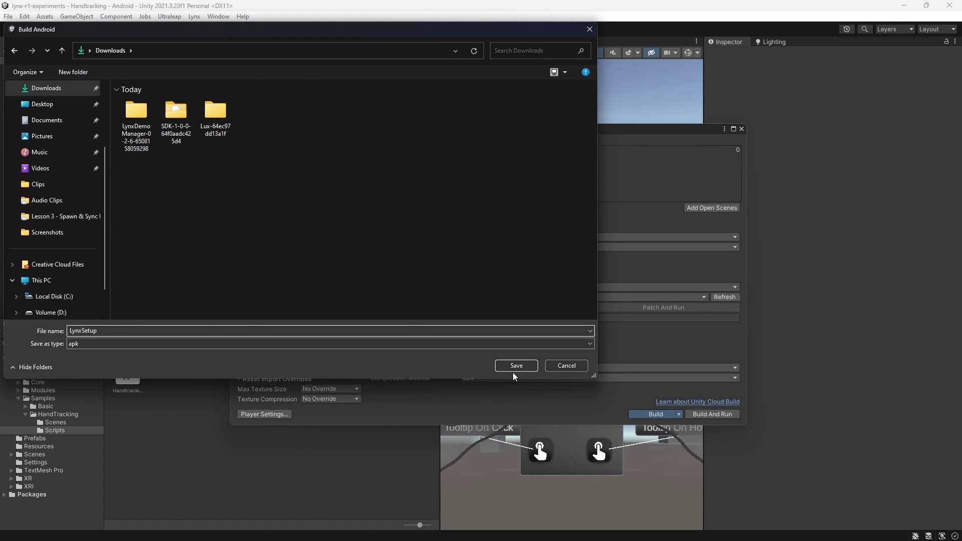
click(512, 370)
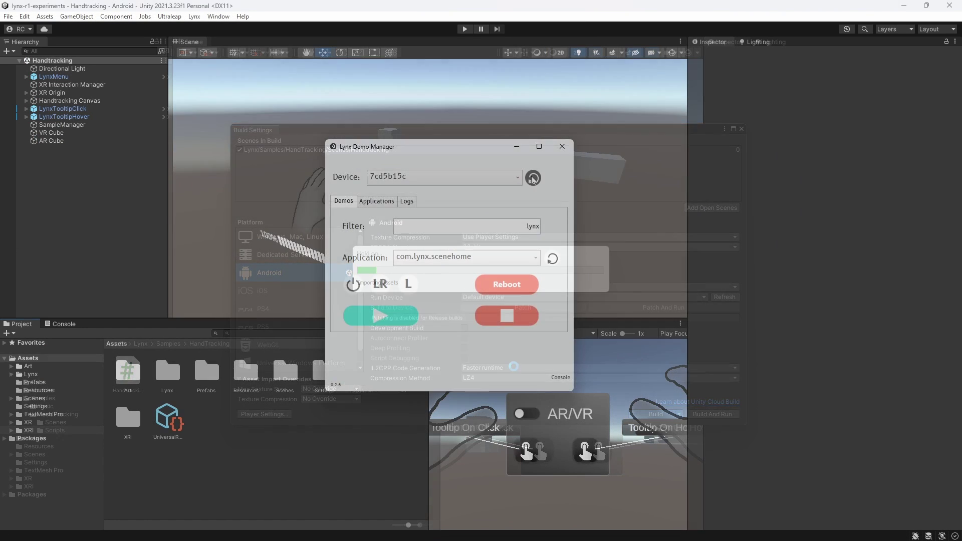
- Select the connected headset and install LynxBlackWhale.apk on it
click(509, 184)
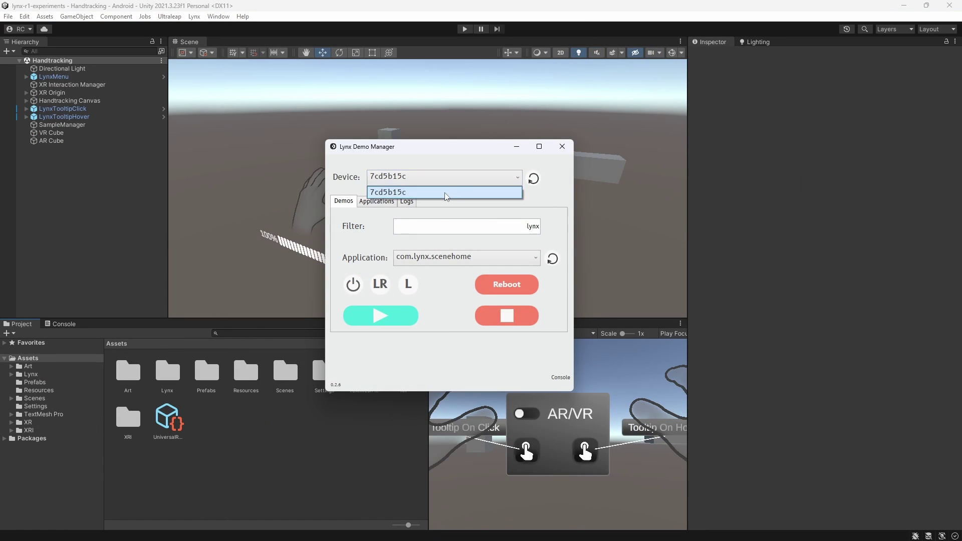
click(447, 194)
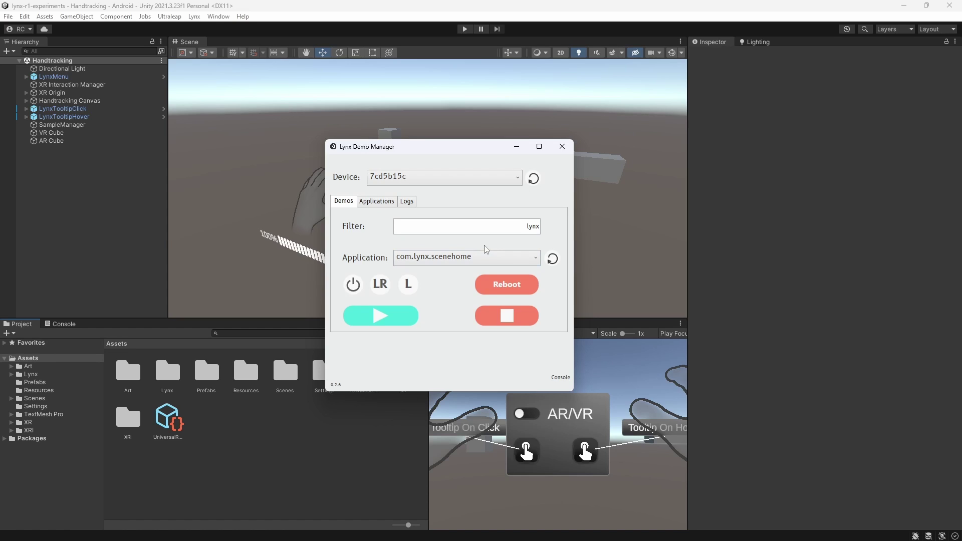
click(366, 202)
click(408, 297)
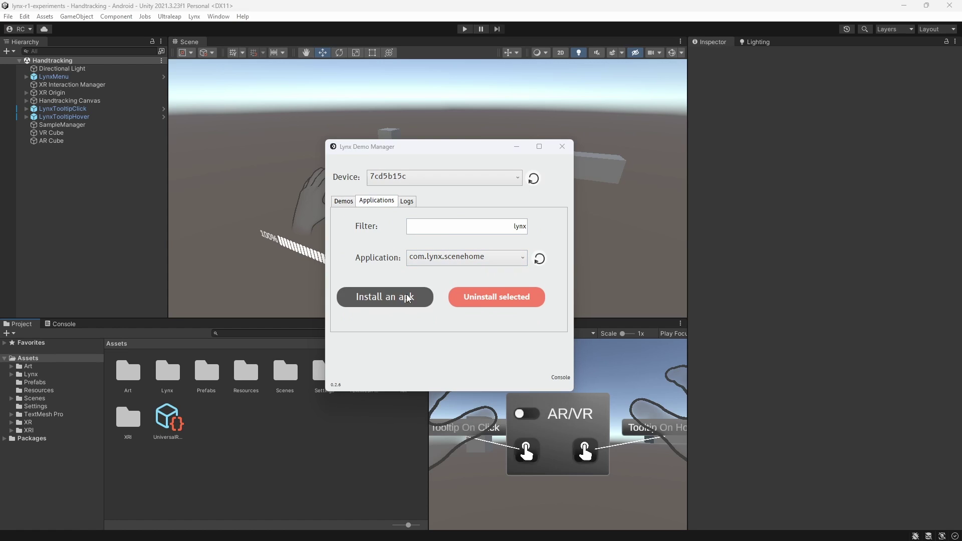
click(541, 265)
double_click(540, 265)
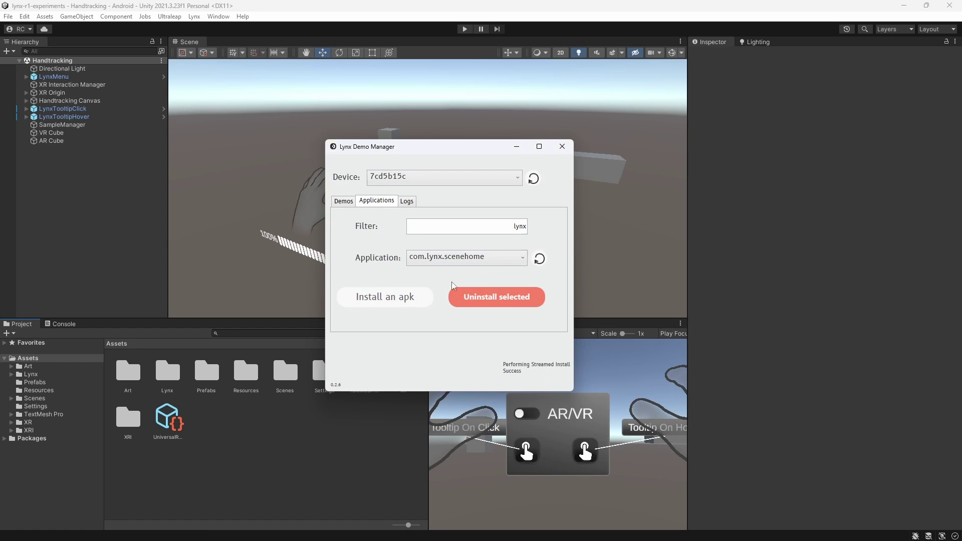
- Choose com.BlackWhaleStudio.LynxExperiments as the application and return to the Demos controls
click(522, 258)
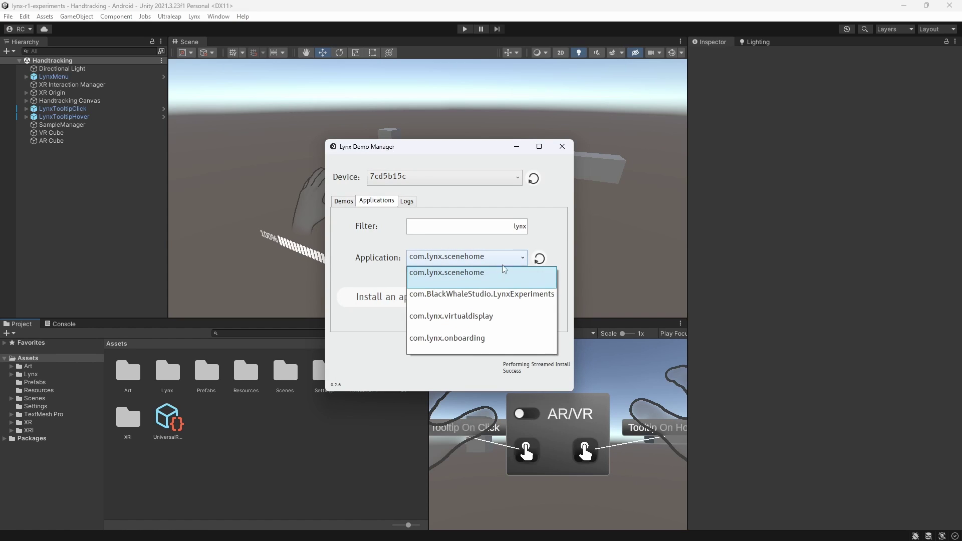
click(497, 300)
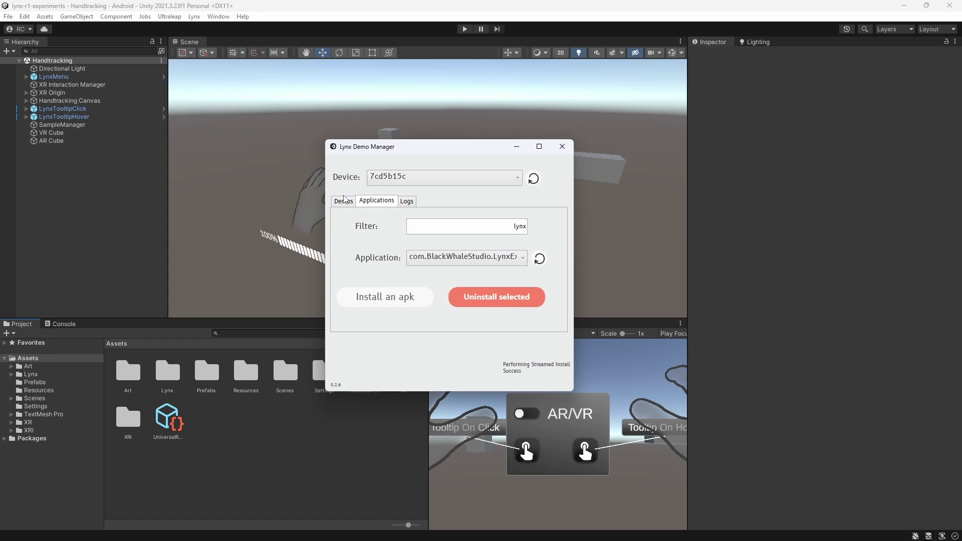
click(344, 200)
- Bring Unity forward and open Edit > Project Settings on the Player page
click(25, 16)
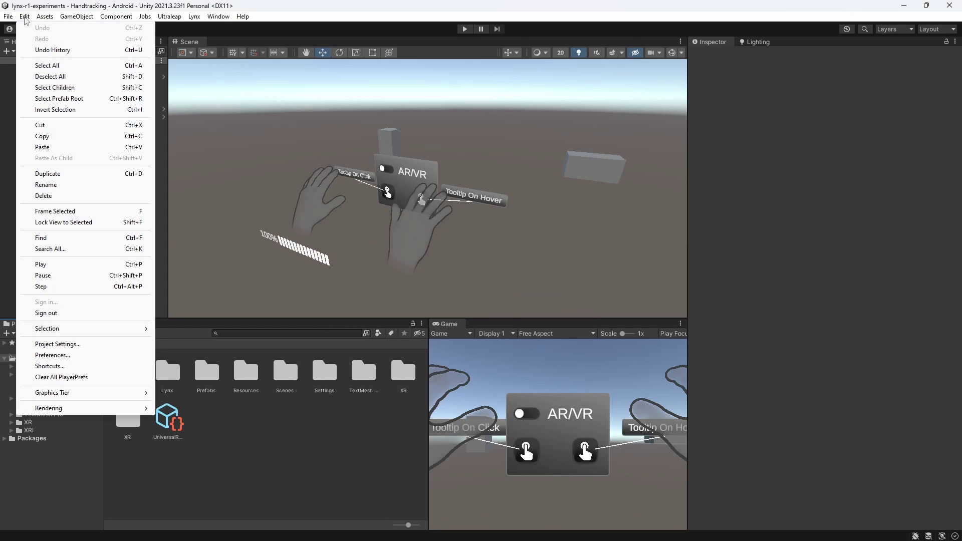
click(8, 16)
mouse_move(28, 16)
click(58, 344)
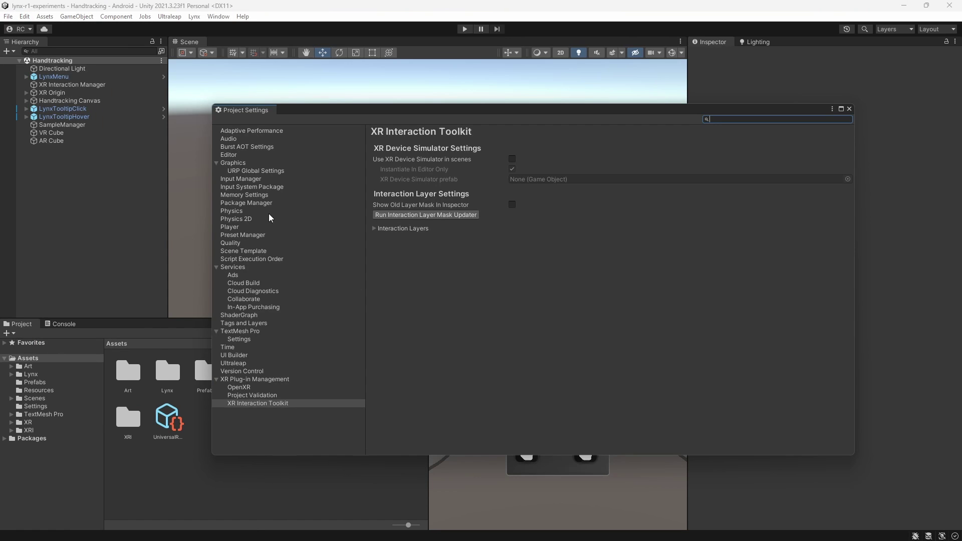
click(232, 228)
scroll(531, 275, down, 15)
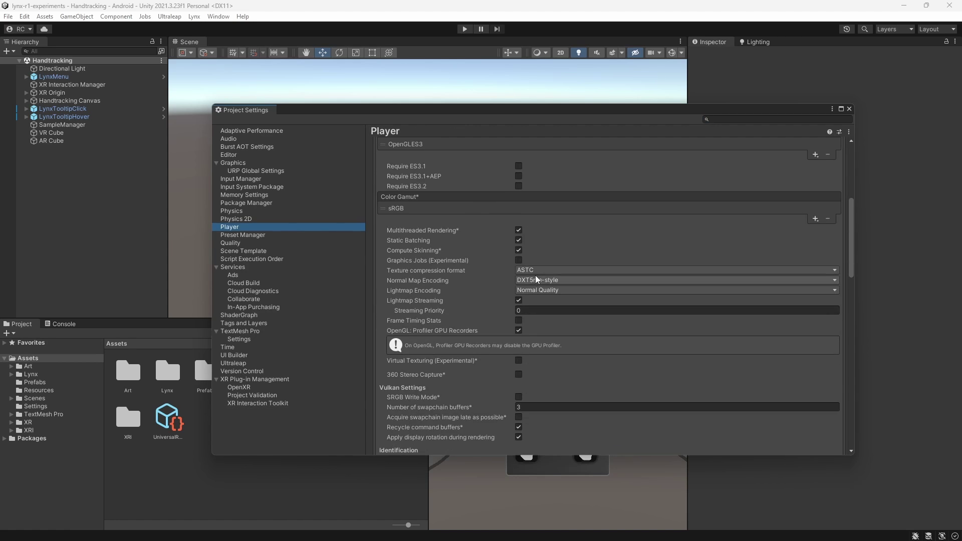
- Launch com.BlackWhaleStudio.LynxExperiments on the headset with the green play button, then stop it
click(607, 319)
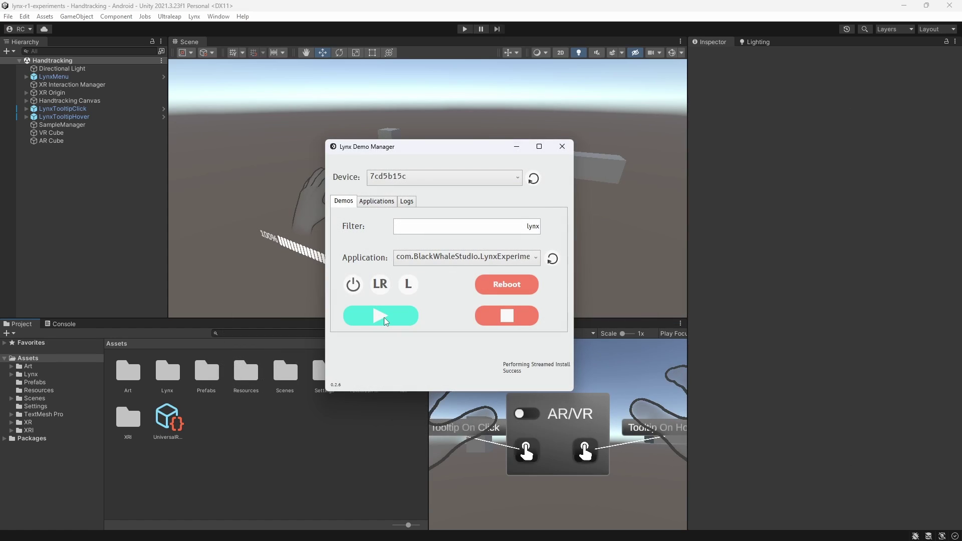
click(386, 321)
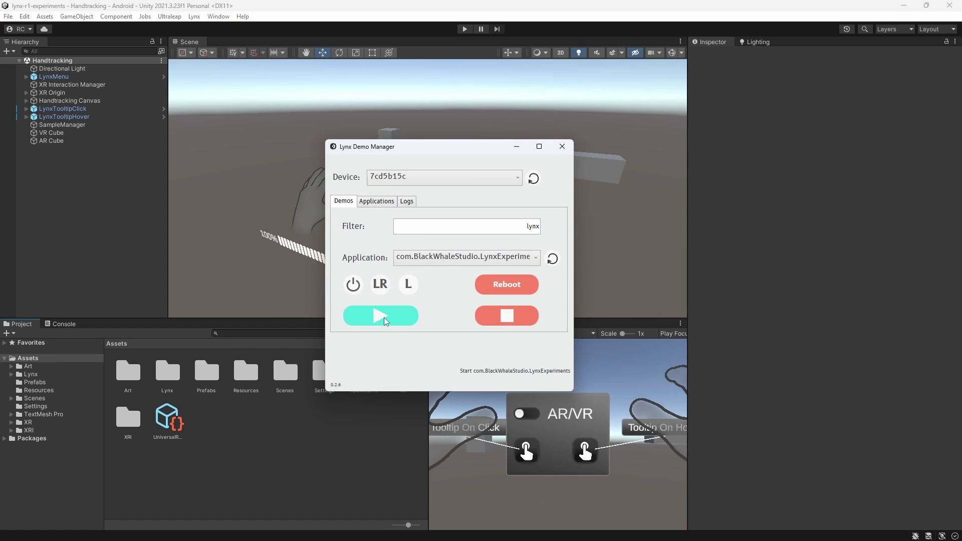
click(520, 319)
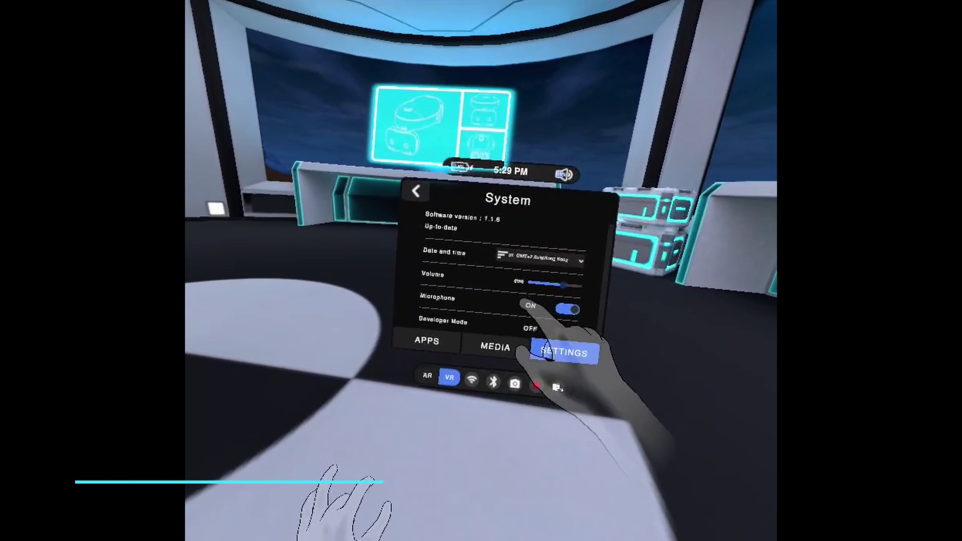
- Switch Developer Mode and Files Transfer (USB/PC) to ON in the headset's System settings
scroll(521, 293, down, 3)
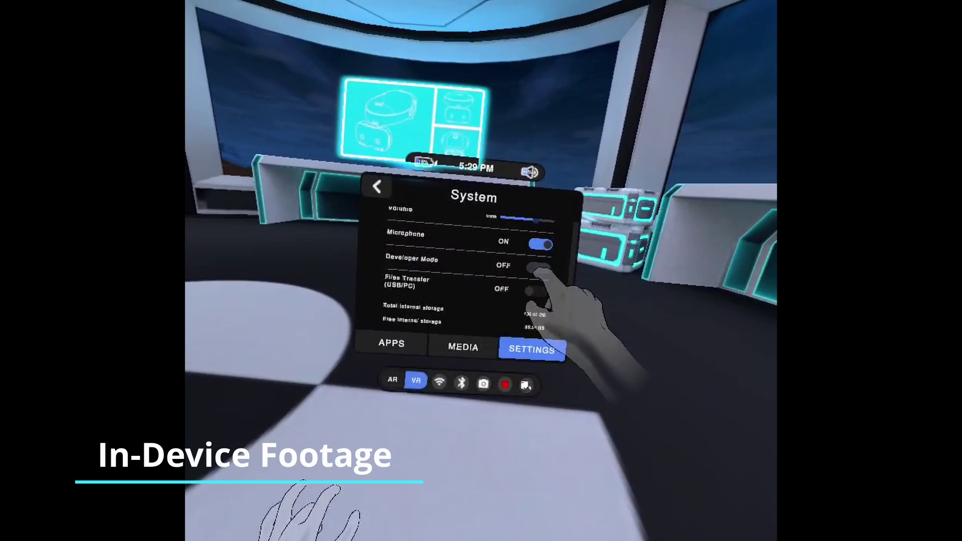
click(541, 269)
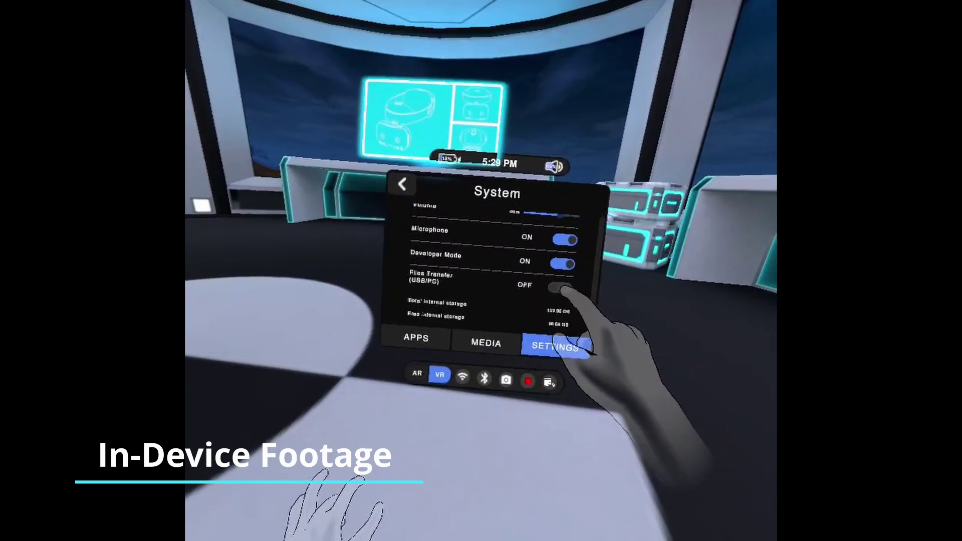
click(560, 286)
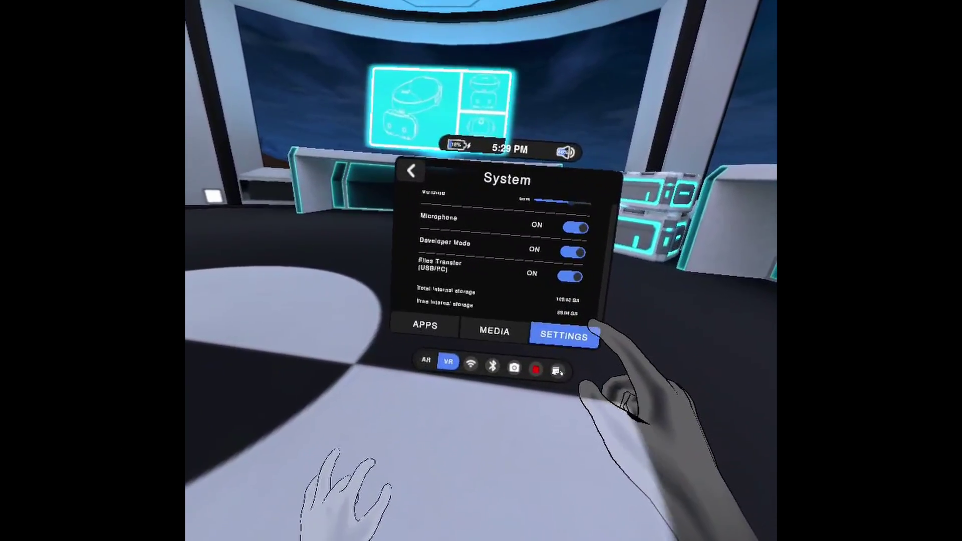